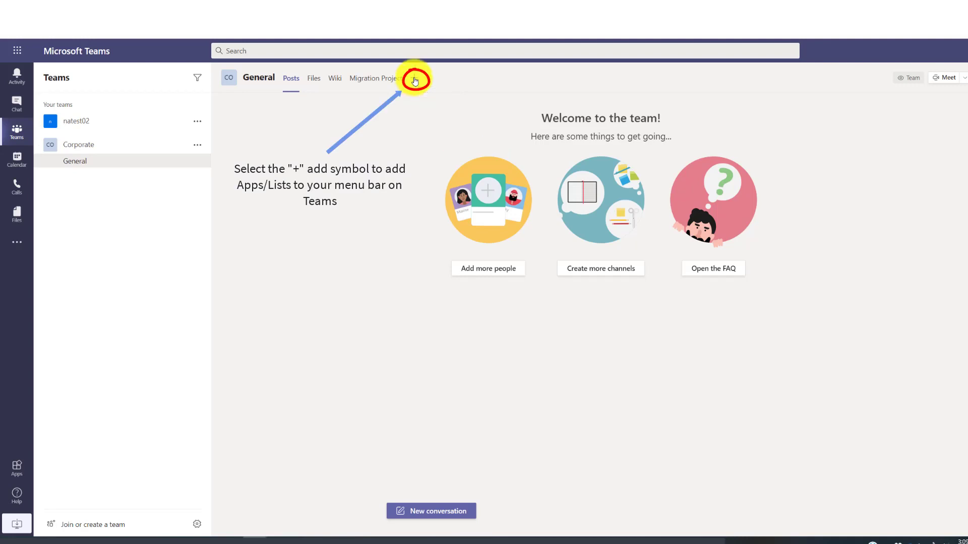
# - Add the Lists app as a new tab in the Corporate team's General channel
pyautogui.click(415, 81)
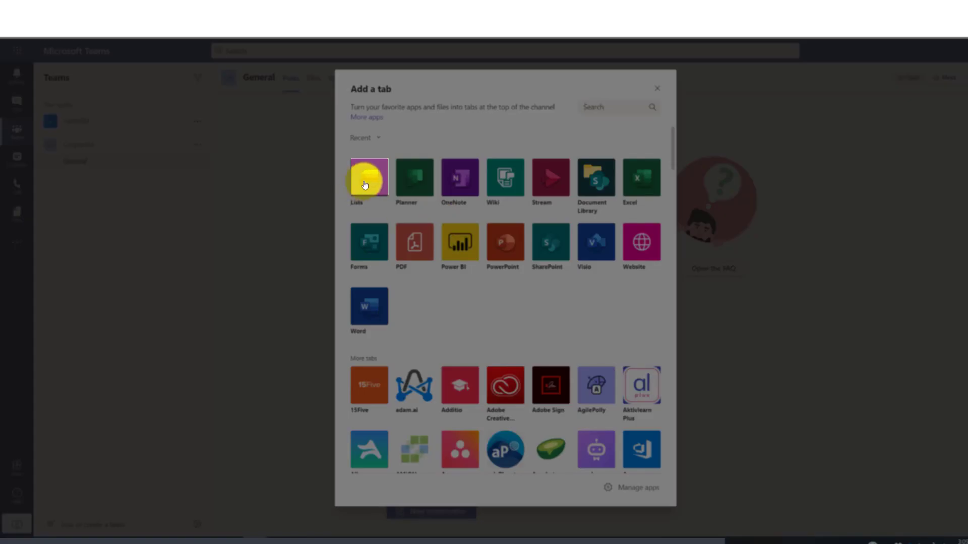
pyautogui.click(362, 179)
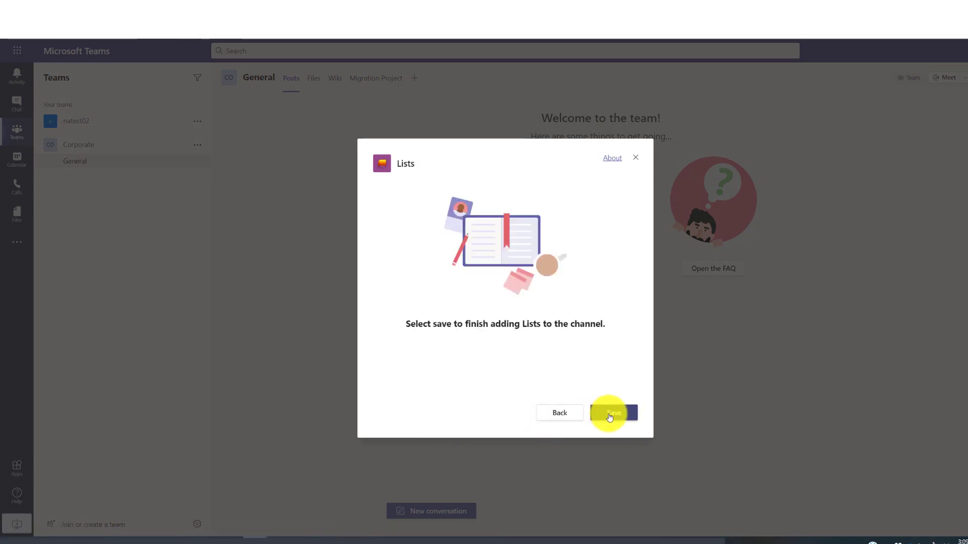
pyautogui.click(609, 417)
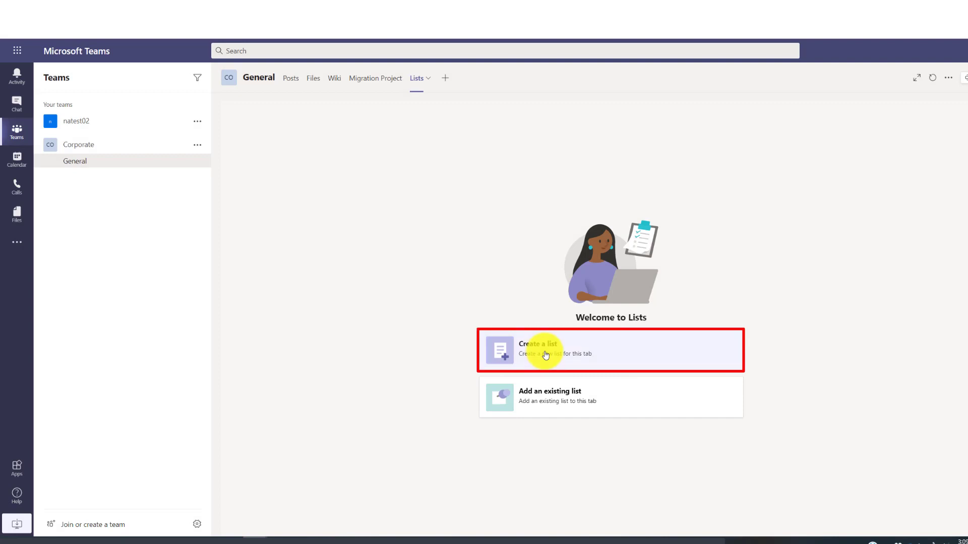
# - Start a new list in the Lists tab from the Asset manager template
pyautogui.click(542, 353)
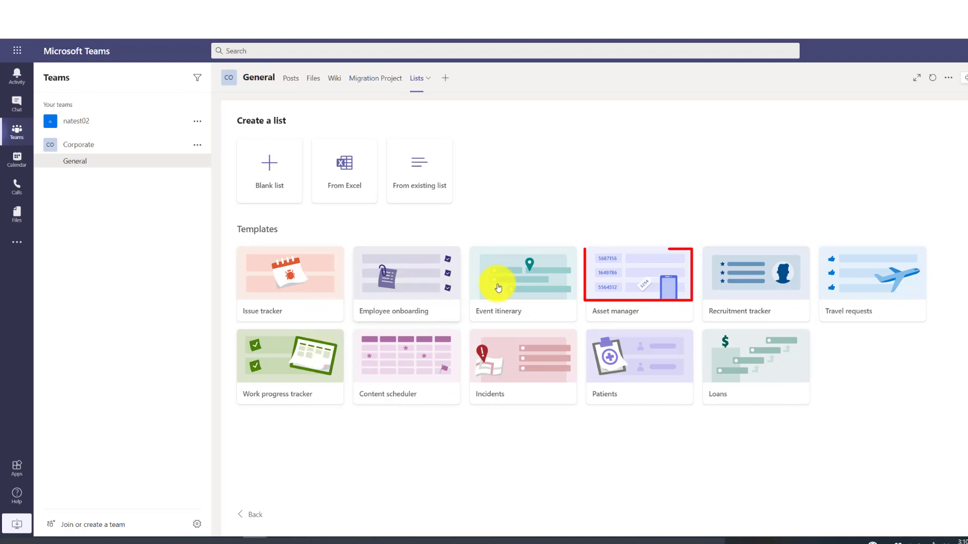
pyautogui.click(631, 287)
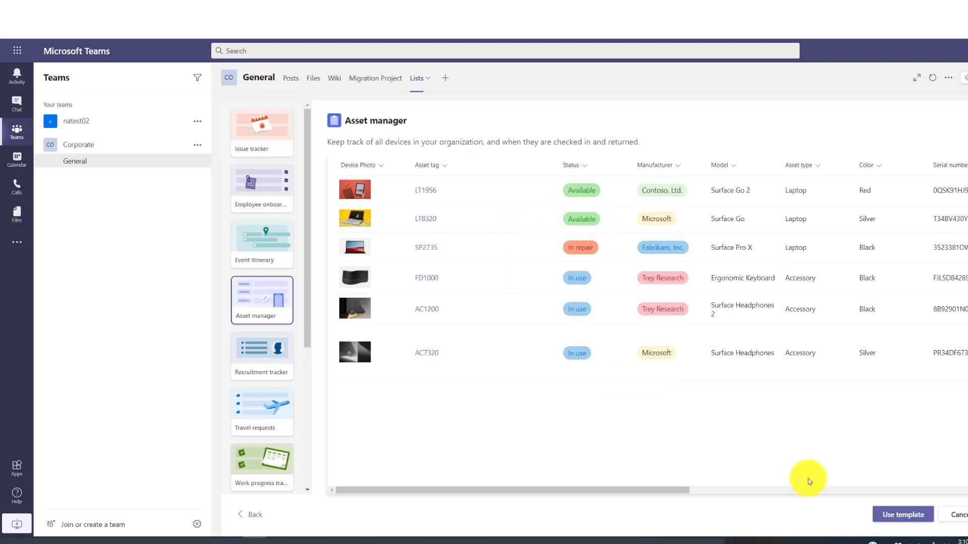
pyautogui.click(894, 518)
# - Create the list with the name "Asset manager computers", the description "tracking devies over time" and the clipboard icon
pyautogui.click(572, 245)
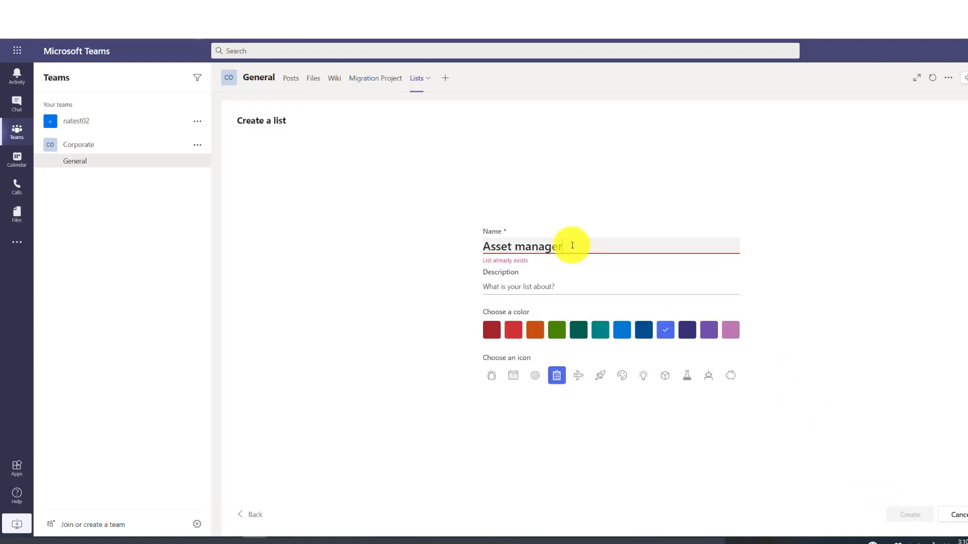
pyautogui.write('computers')
pyautogui.click(577, 286)
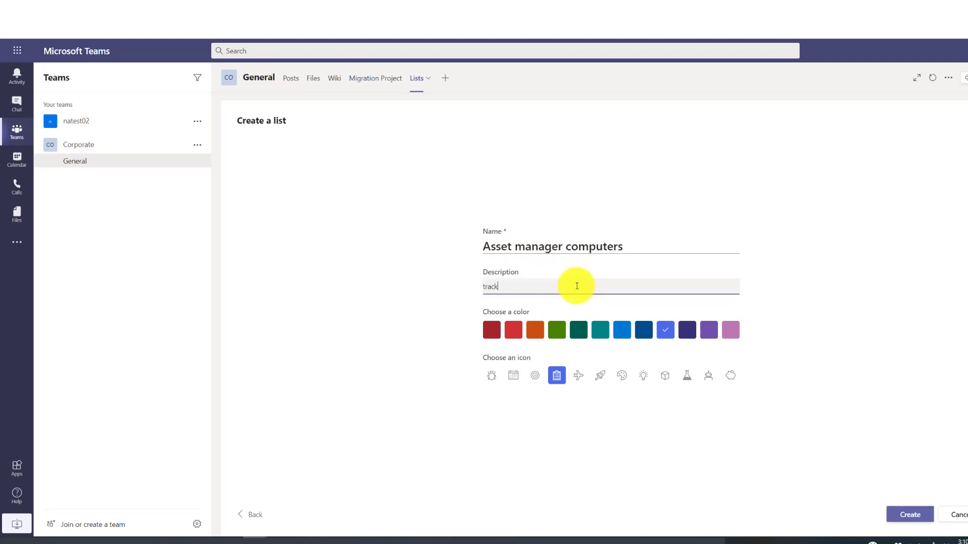
pyautogui.write('tracking devies over time')
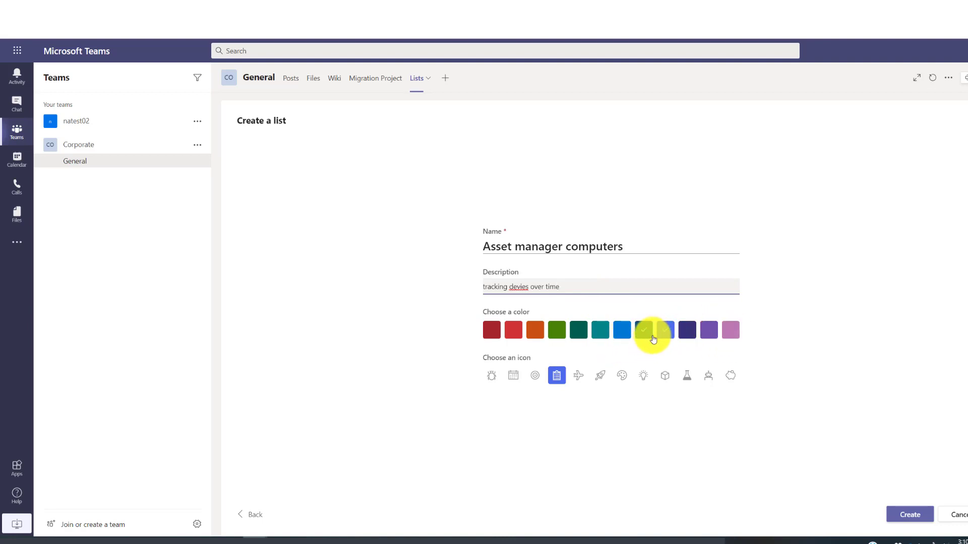
pyautogui.click(557, 377)
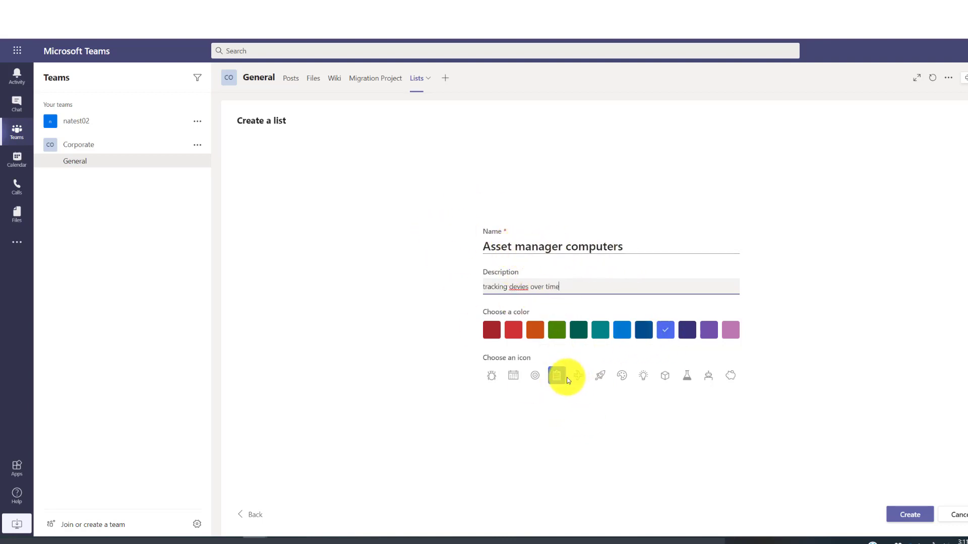
pyautogui.click(907, 516)
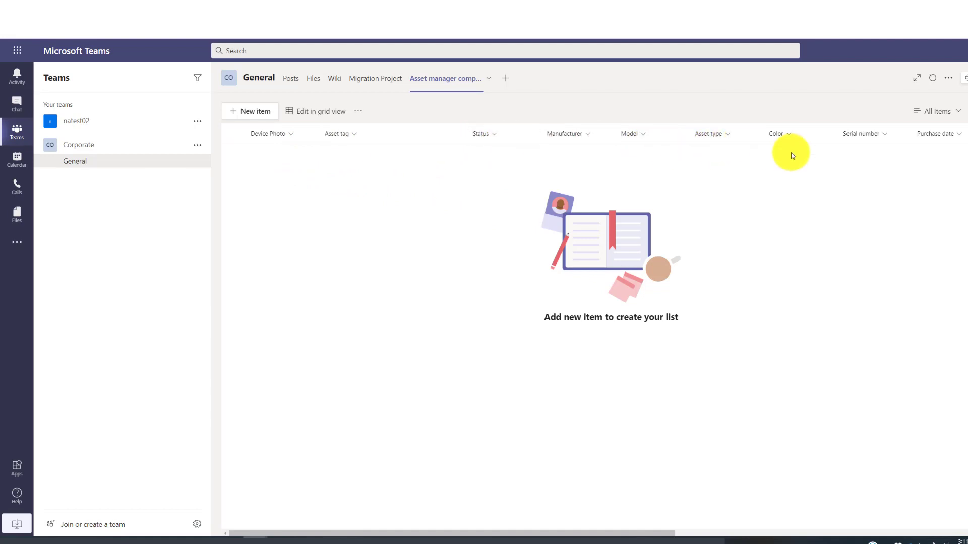
# - Start a new list item with asset tag 4455 and the color Silver
pyautogui.moveTo(666, 533); pyautogui.dragTo(624, 535)
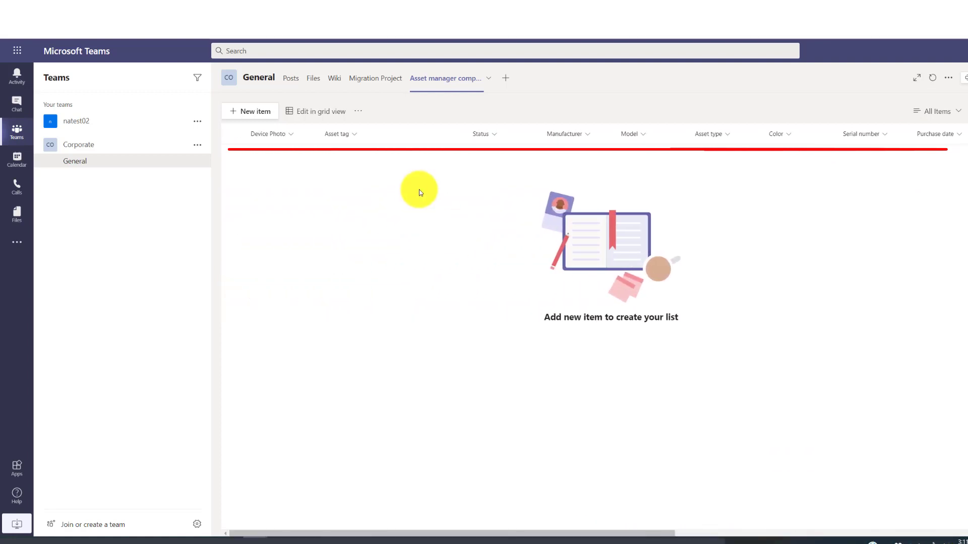
pyautogui.click(256, 112)
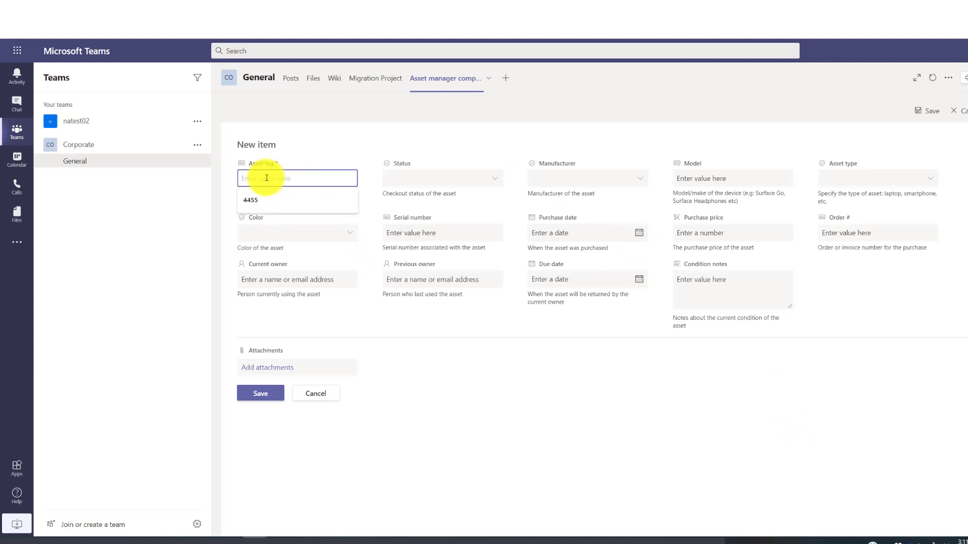
pyautogui.click(262, 206)
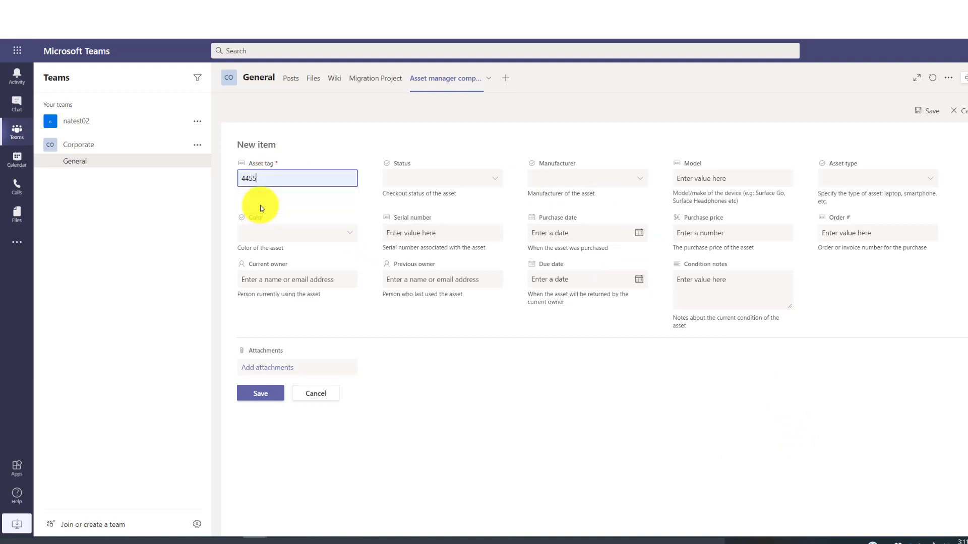
pyautogui.click(347, 233)
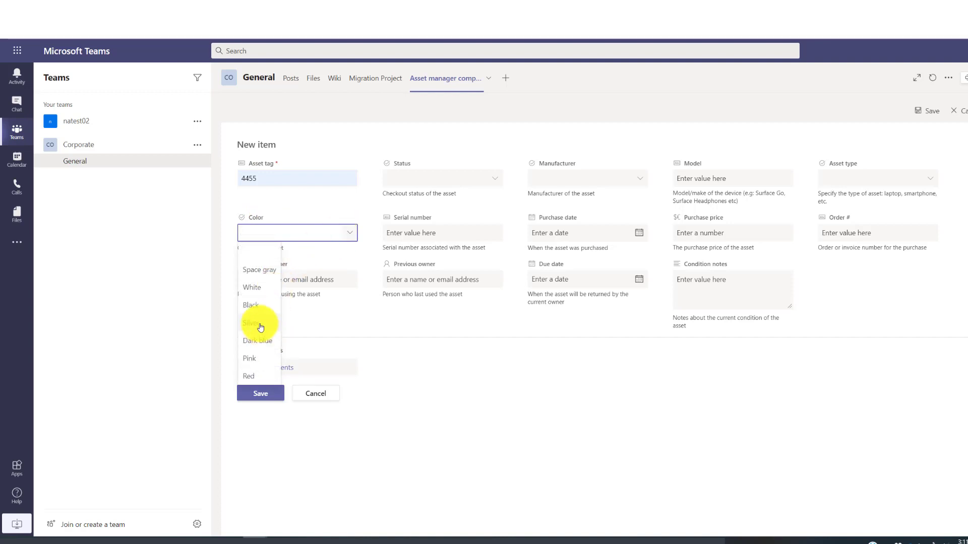
pyautogui.click(260, 325)
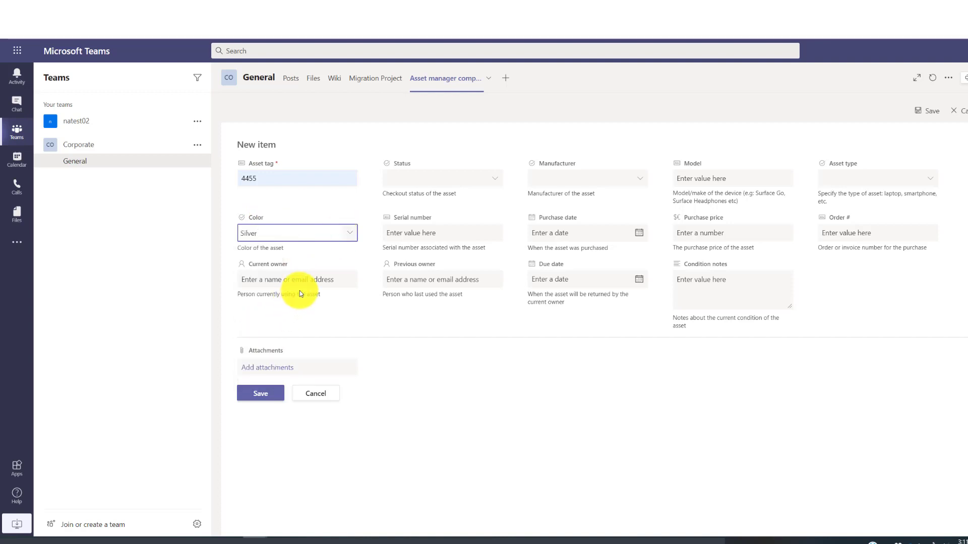
pyautogui.click(335, 281)
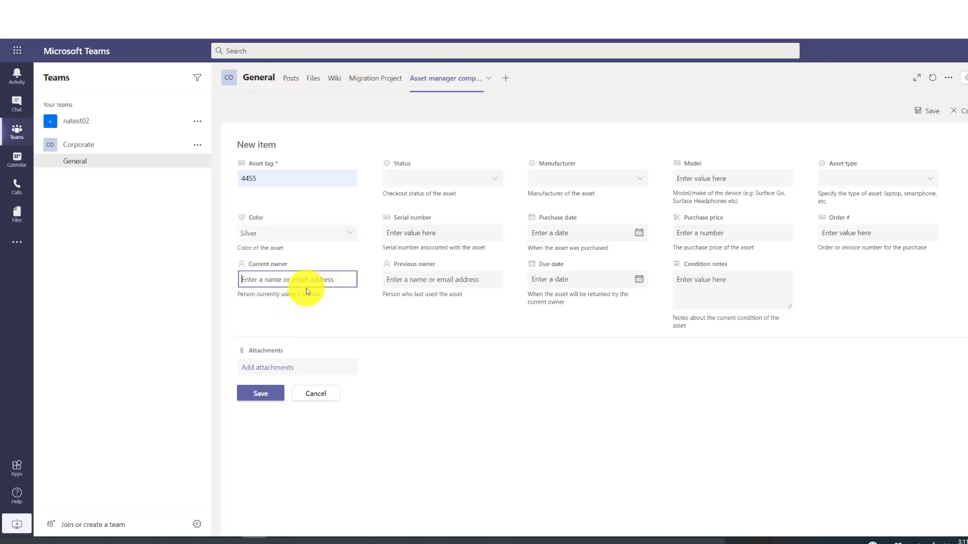
# - Set the new item's status to Available and its serial number to rterewr67
pyautogui.click(497, 185)
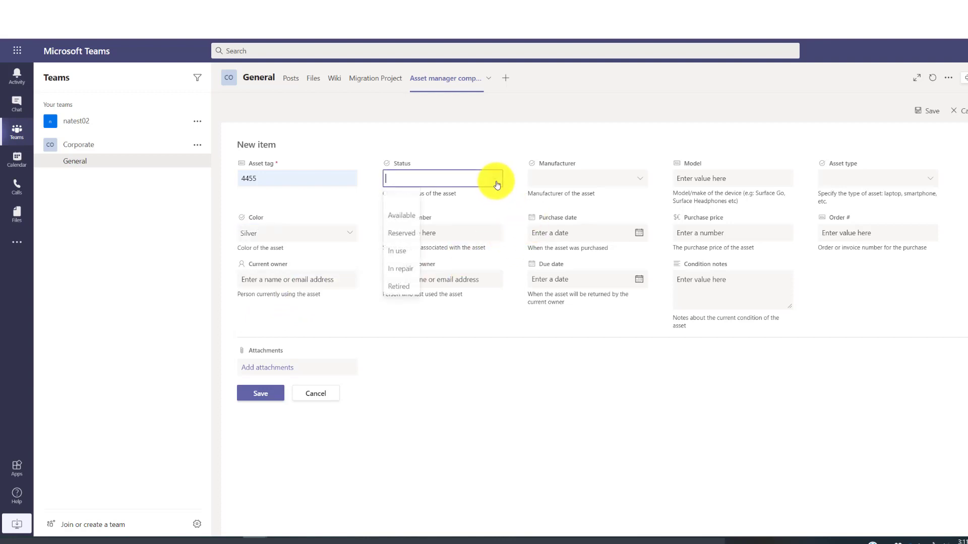
pyautogui.click(398, 215)
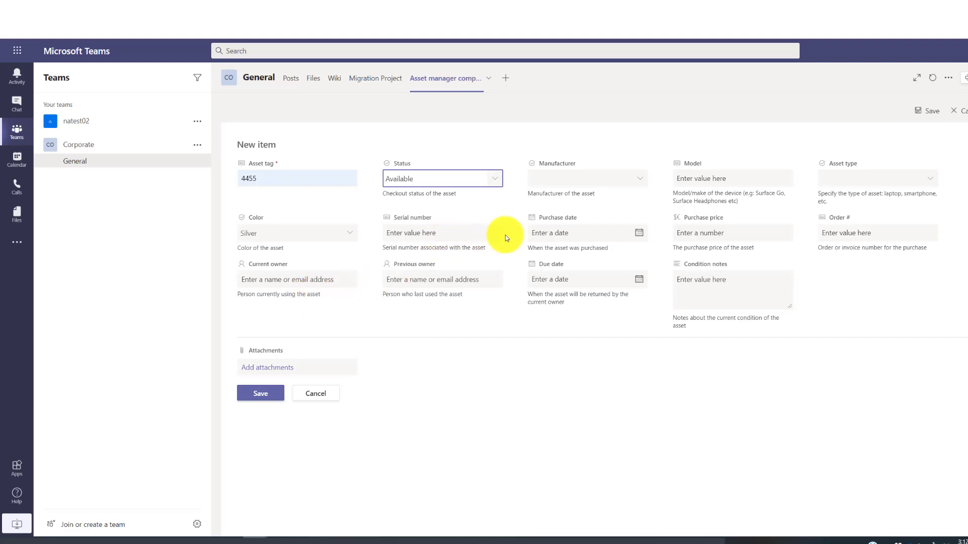
pyautogui.click(453, 233)
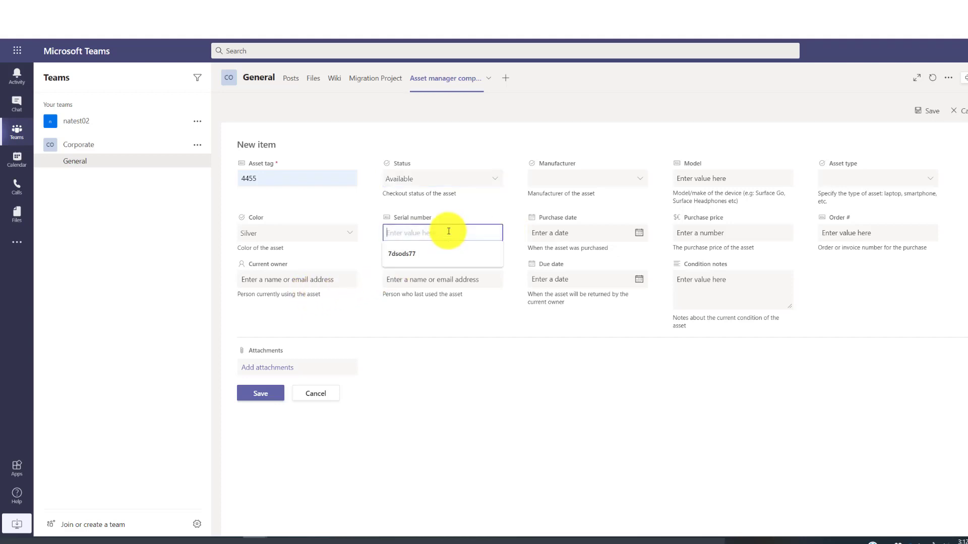
pyautogui.write('rterewr67')
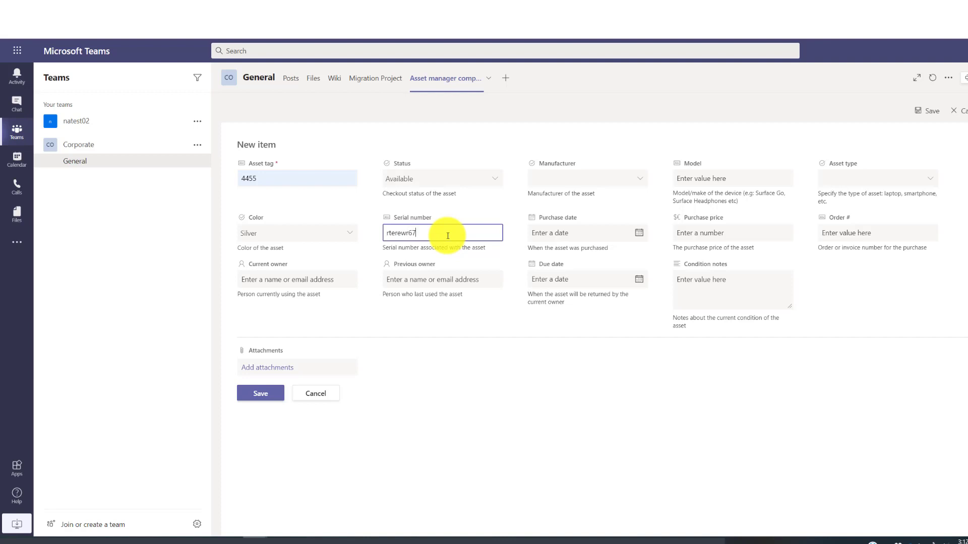
pyautogui.click(489, 329)
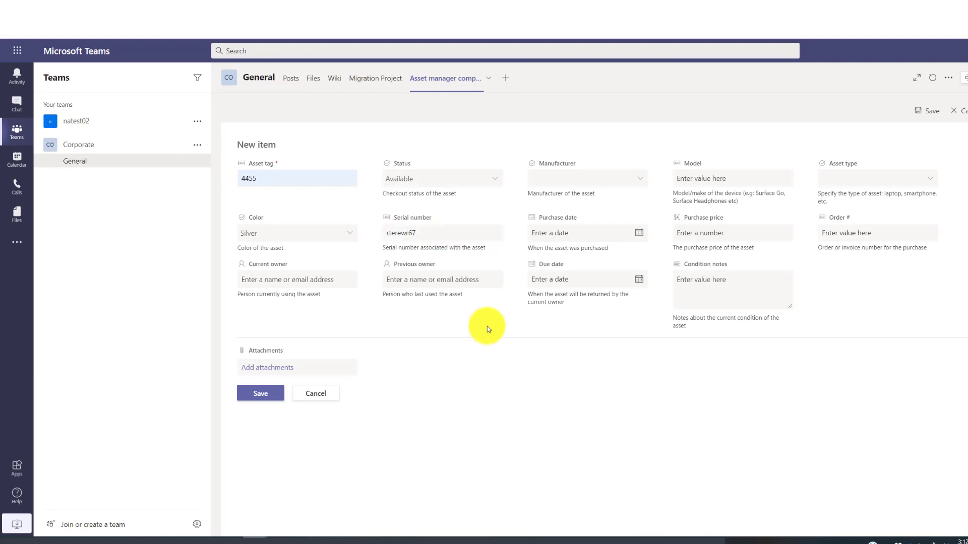
# - Set the item's manufacturer to Microsoft and its purchase date to 9/7/2020
pyautogui.click(641, 184)
pyautogui.click(559, 264)
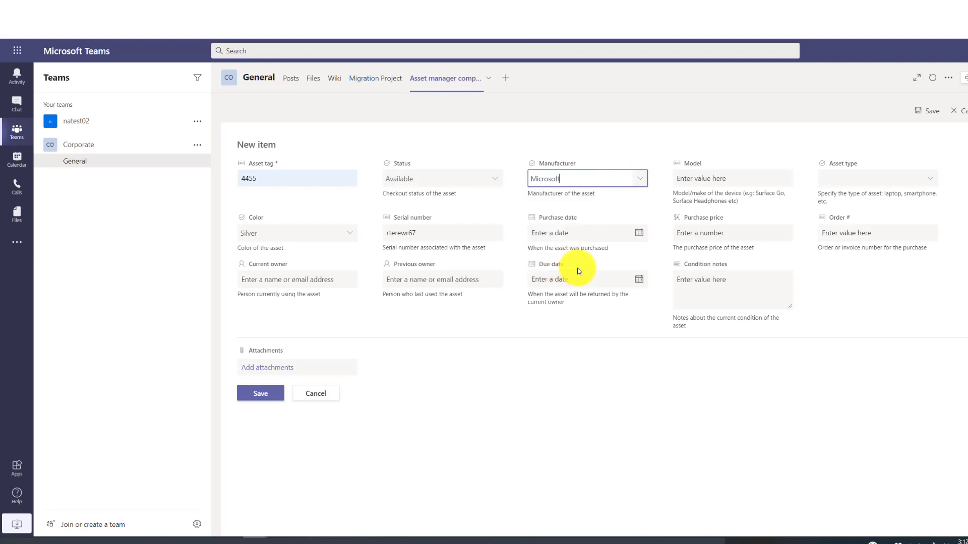
pyautogui.click(638, 233)
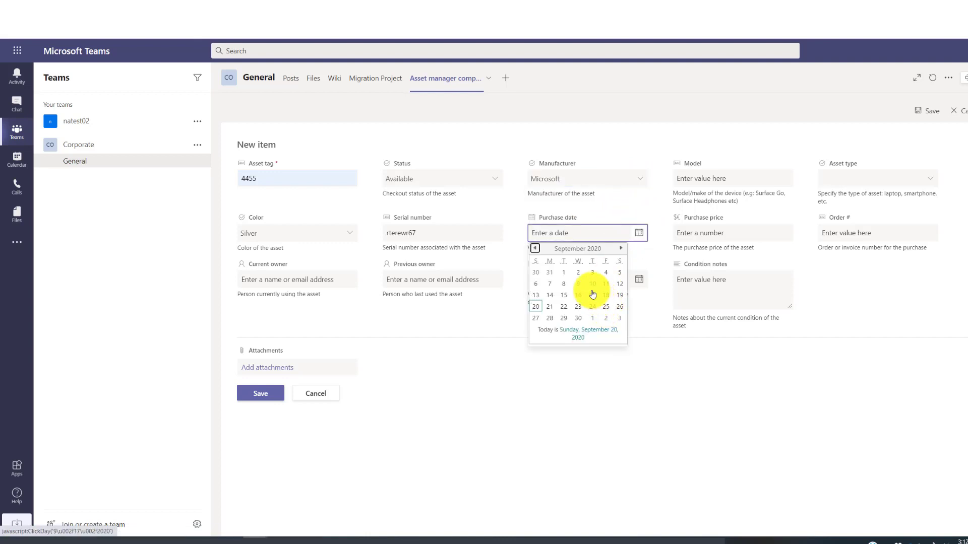
pyautogui.click(550, 284)
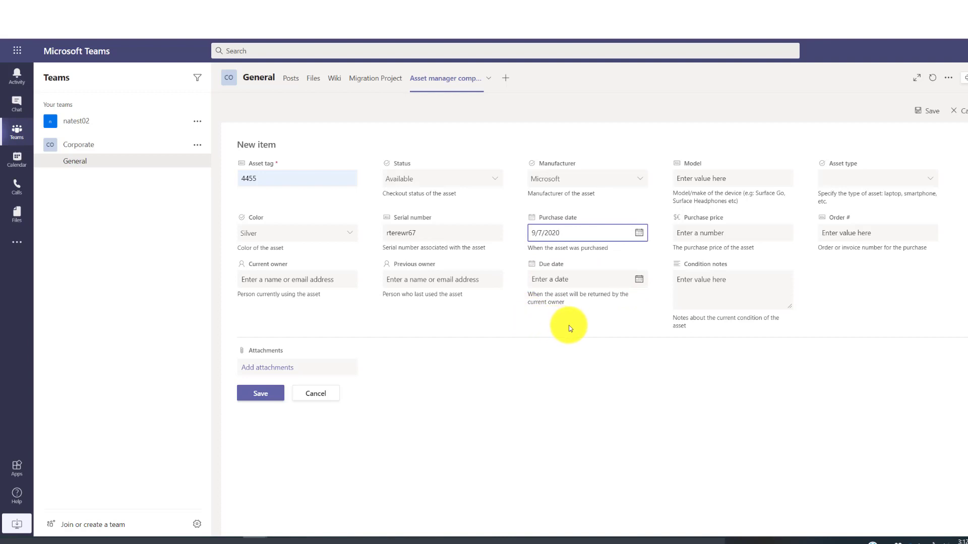
# - Enter Surface Pro 7 as the item's model and 700 as its purchase price
pyautogui.click(790, 178)
pyautogui.click(772, 200)
pyautogui.write('7')
pyautogui.click(745, 230)
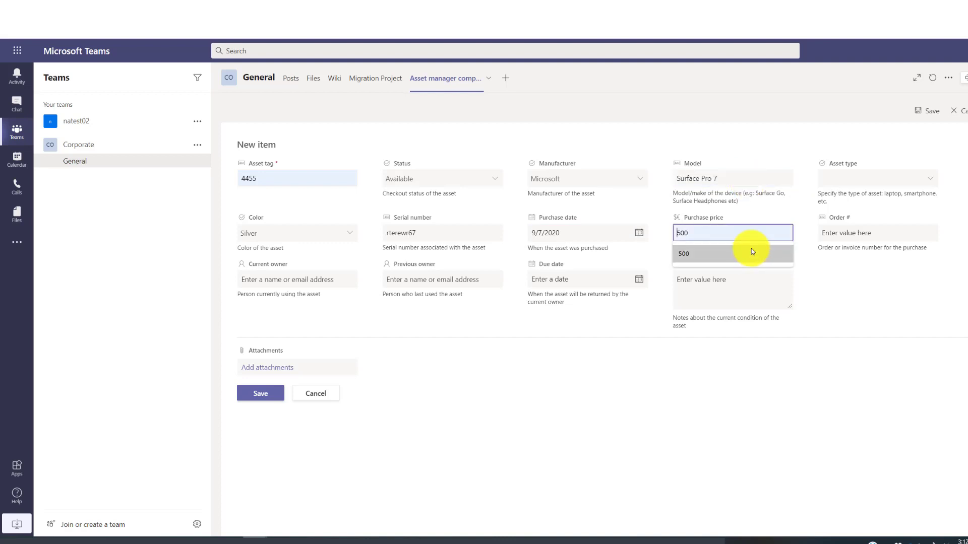
pyautogui.write('700')
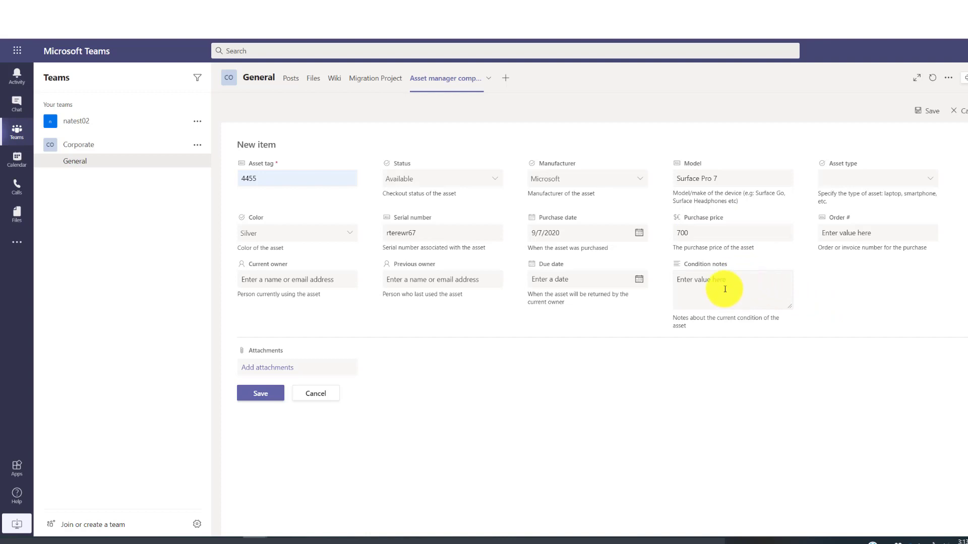
# - Set the asset type to Tablet, fill in the order number and save the item
pyautogui.click(934, 182)
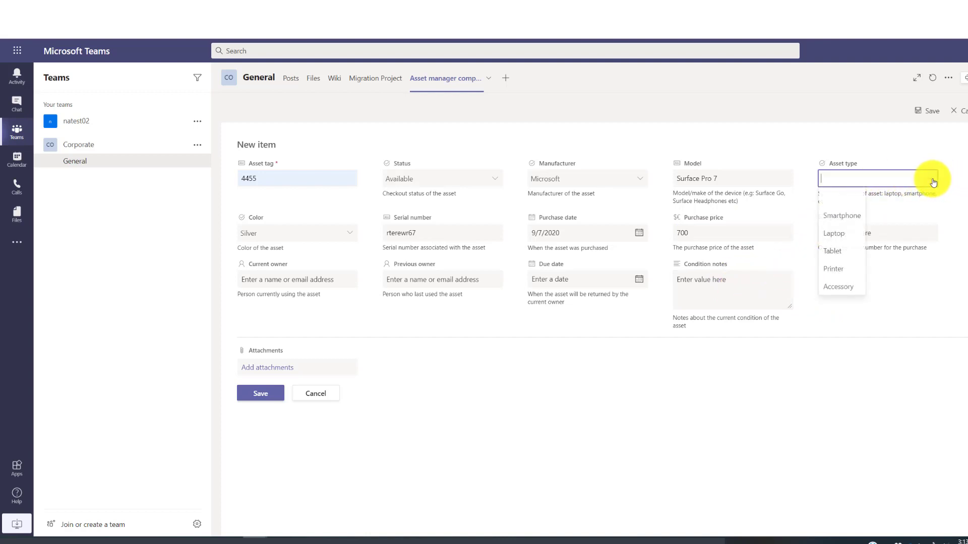
pyautogui.click(841, 252)
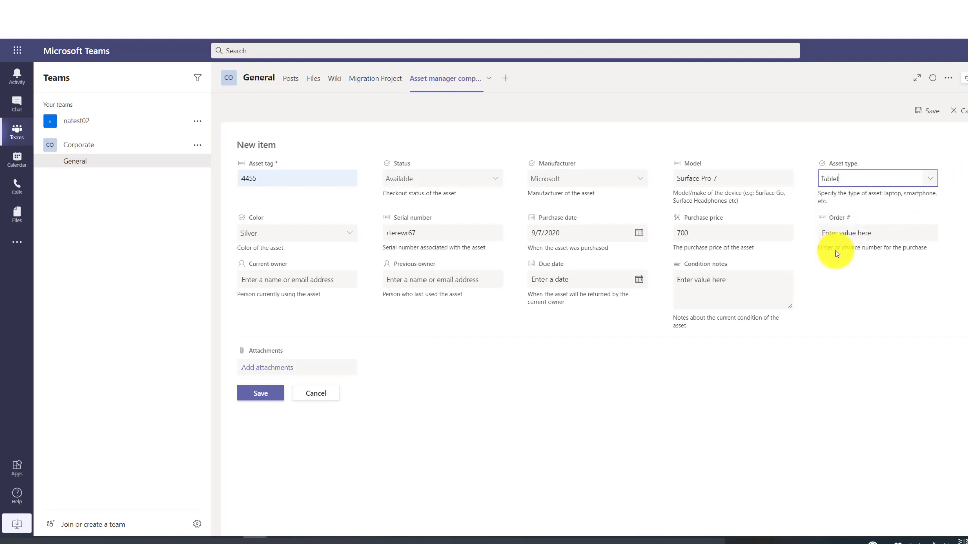
pyautogui.click(918, 233)
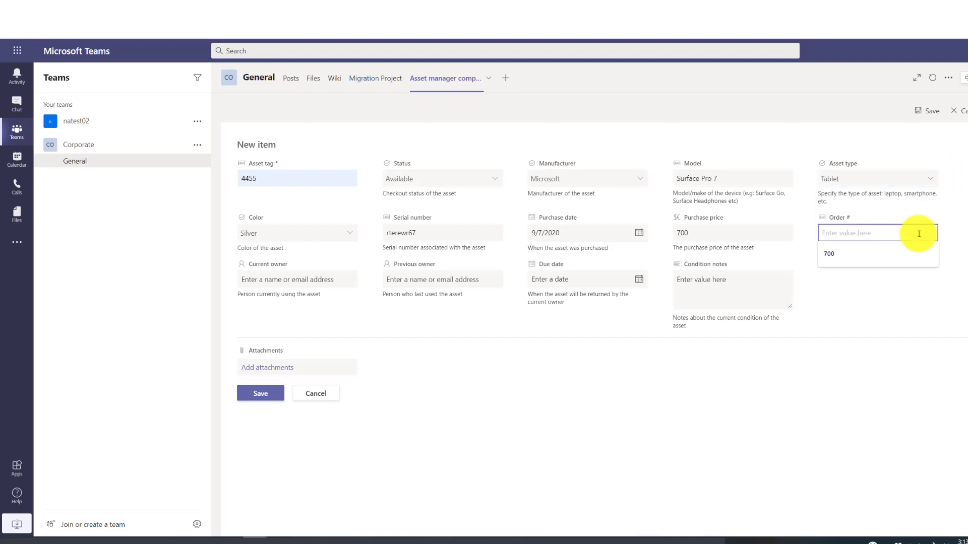
pyautogui.write('rt6455')
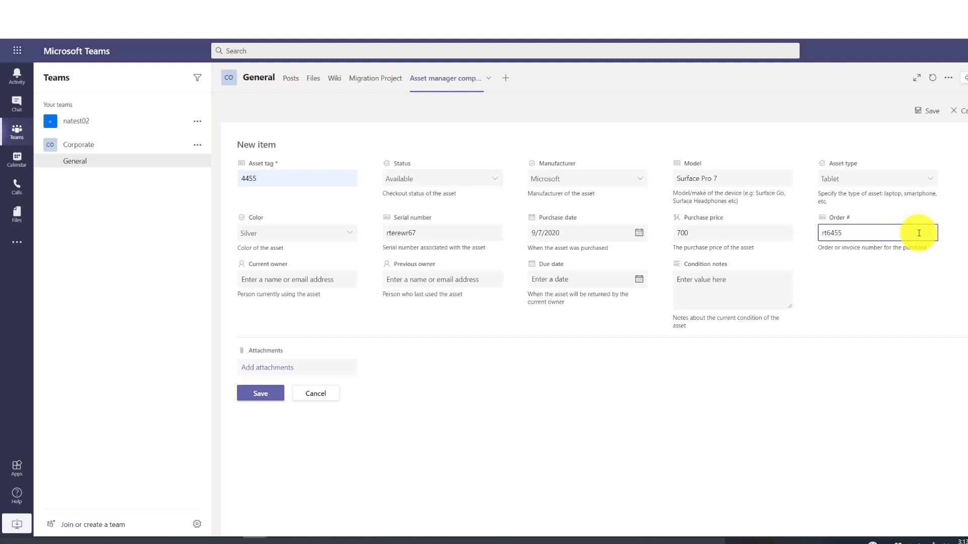
pyautogui.click(275, 403)
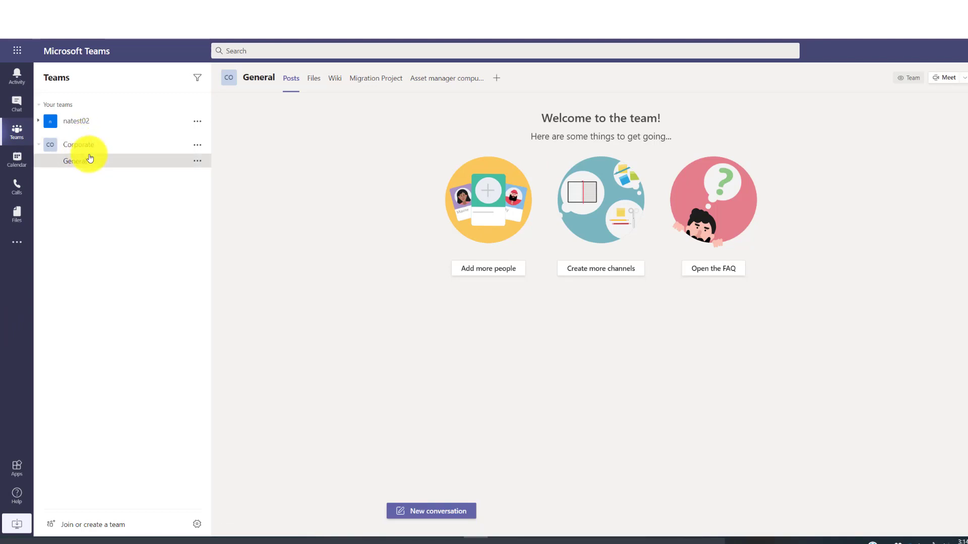
# - Start a blank list in the Corporate team's General channel, named SahrePoint Migration with the description Migration
pyautogui.click(90, 145)
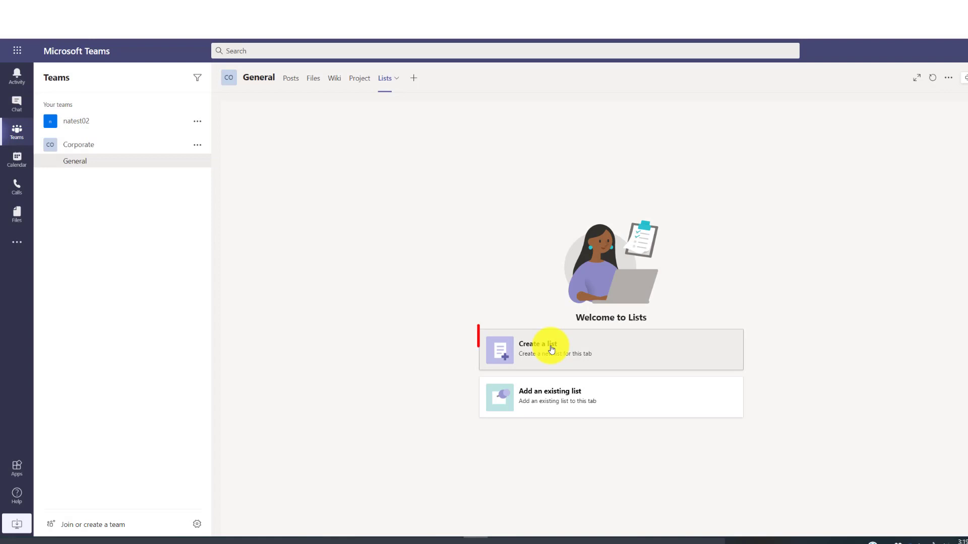
pyautogui.click(552, 349)
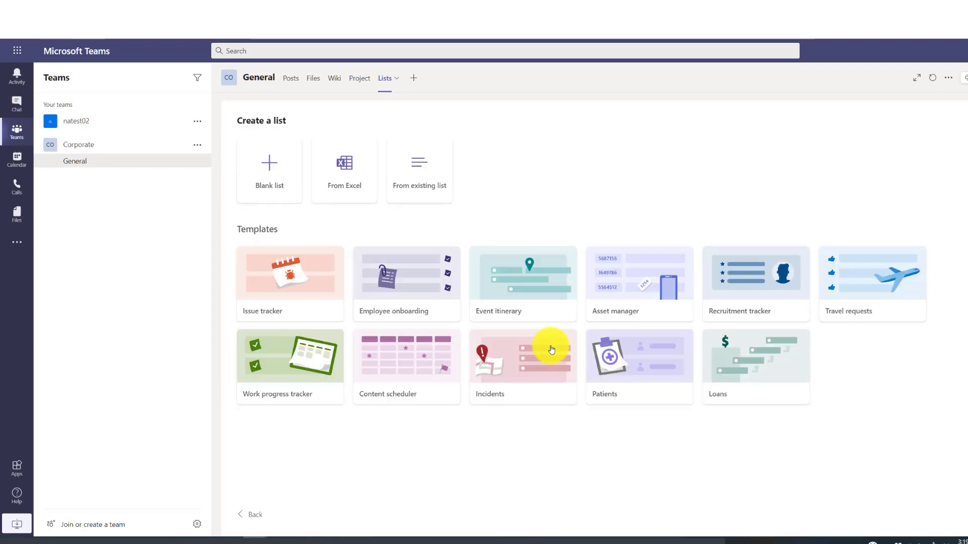
pyautogui.click(271, 174)
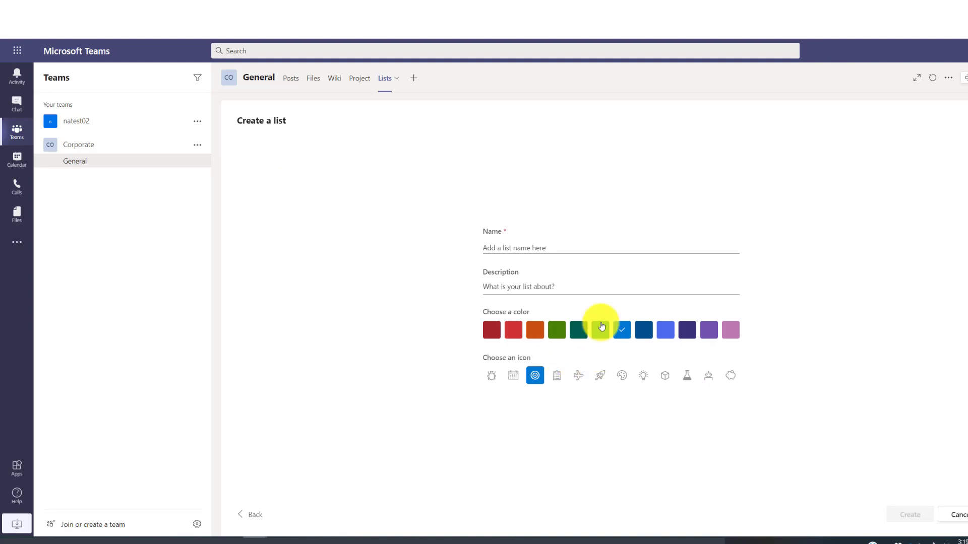
pyautogui.click(514, 247)
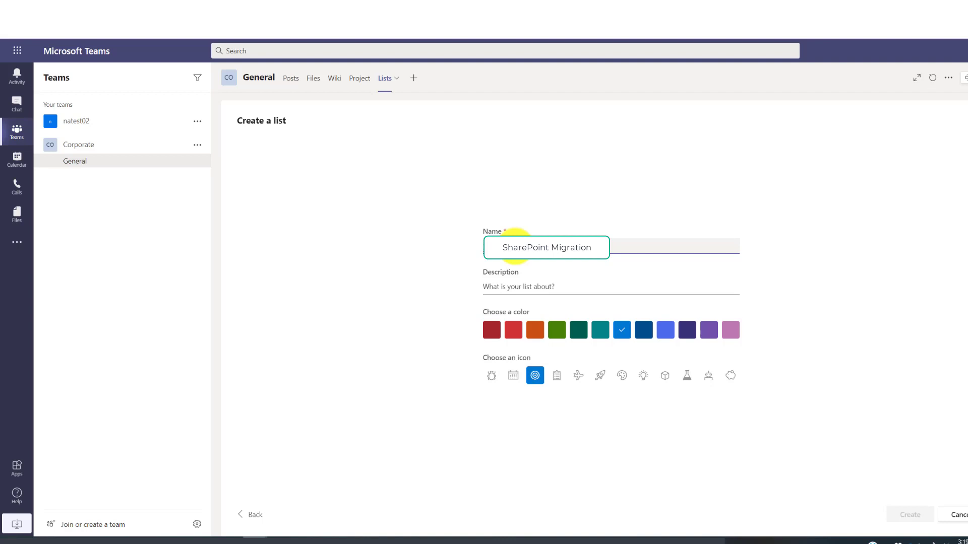
pyautogui.click(580, 286)
pyautogui.write('Migration')
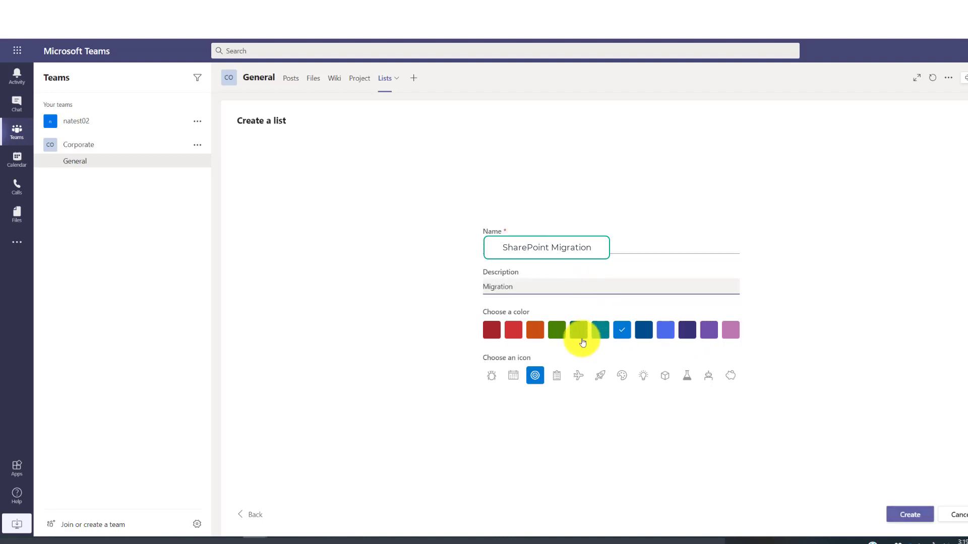
# - Give the new list the dark green color and the Clipboard icon, and create it
pyautogui.click(573, 332)
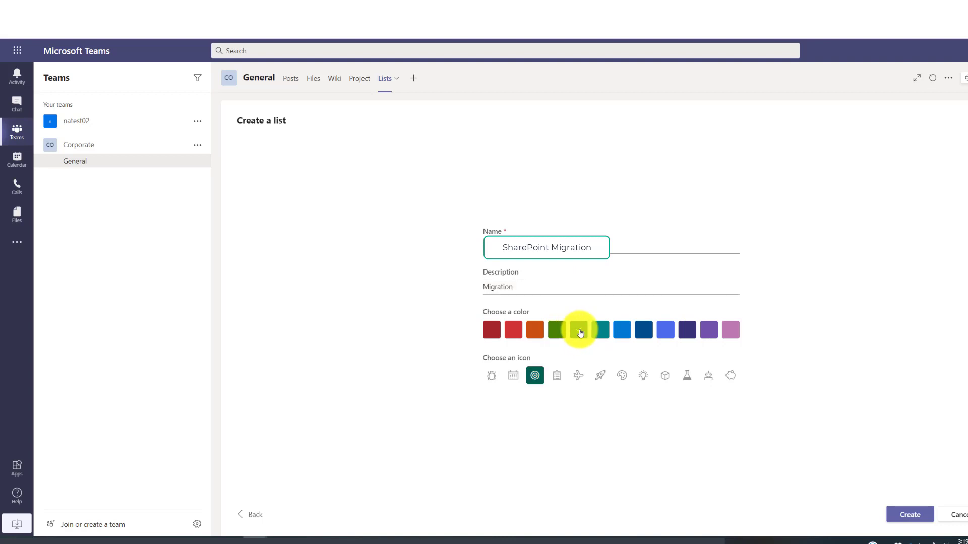
pyautogui.click(558, 384)
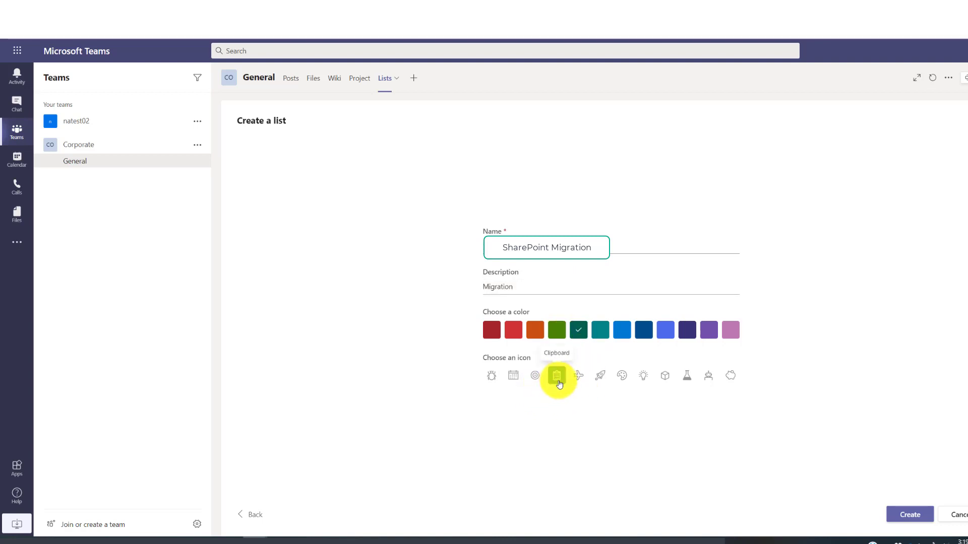
pyautogui.click(918, 519)
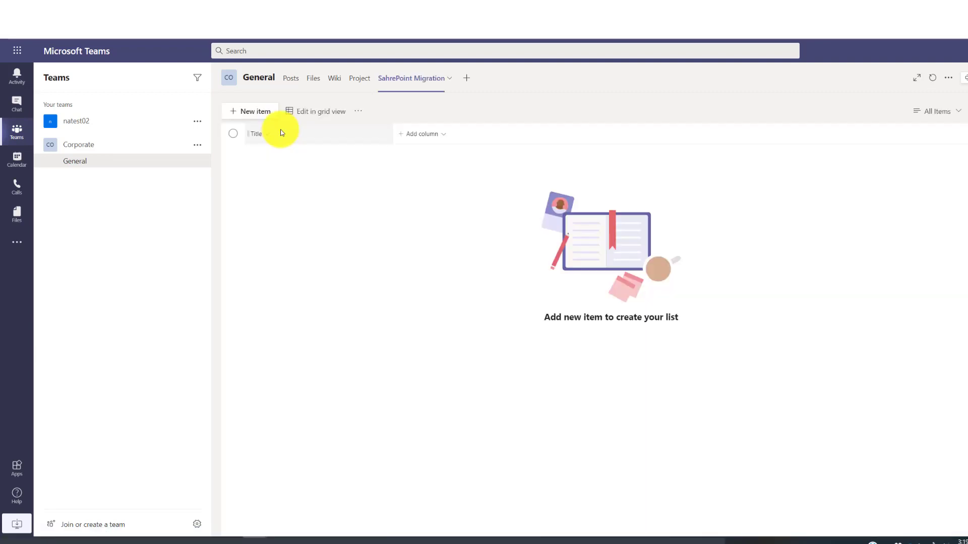
# - Add an item titled Task to the list in grid view, and exit grid view
pyautogui.click(320, 114)
pyautogui.click(283, 163)
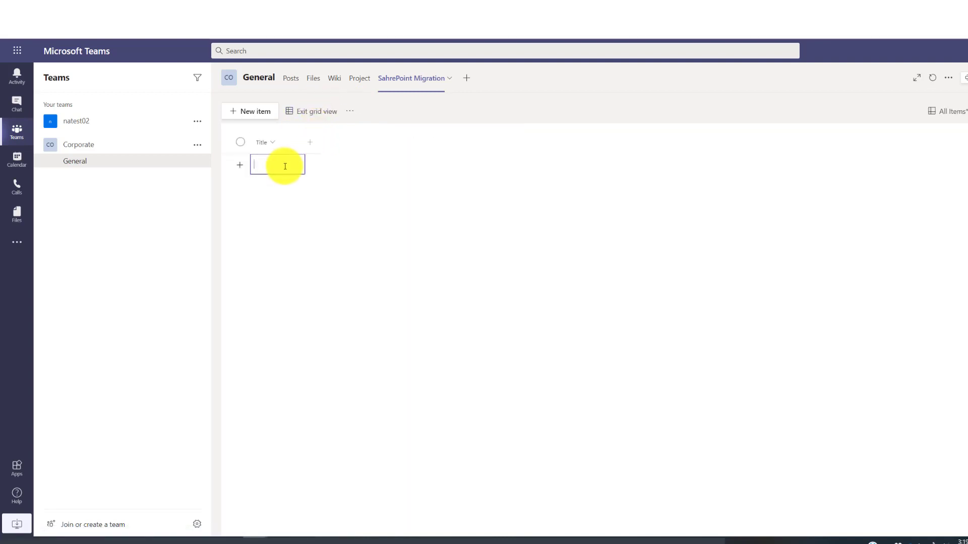
pyautogui.rightClick(289, 166)
pyautogui.click(288, 164)
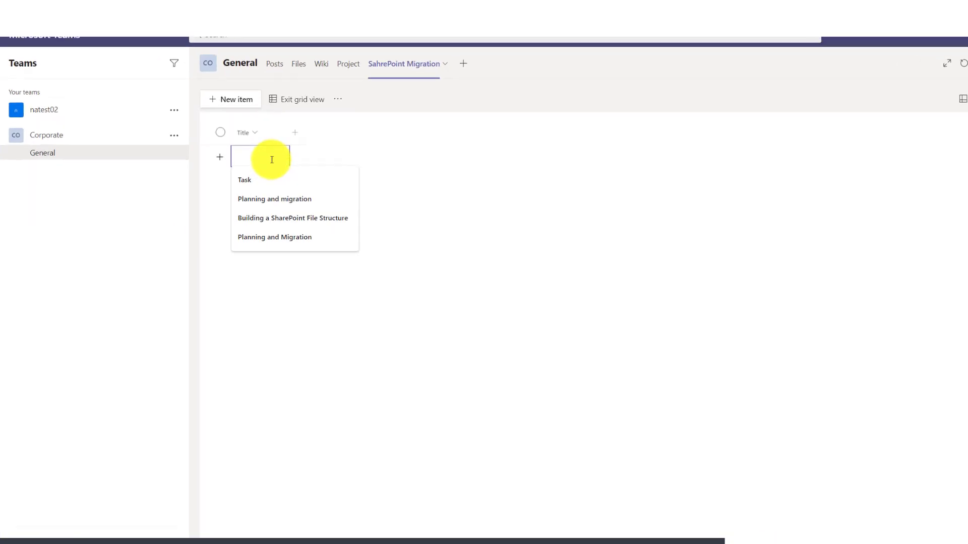
pyautogui.click(267, 187)
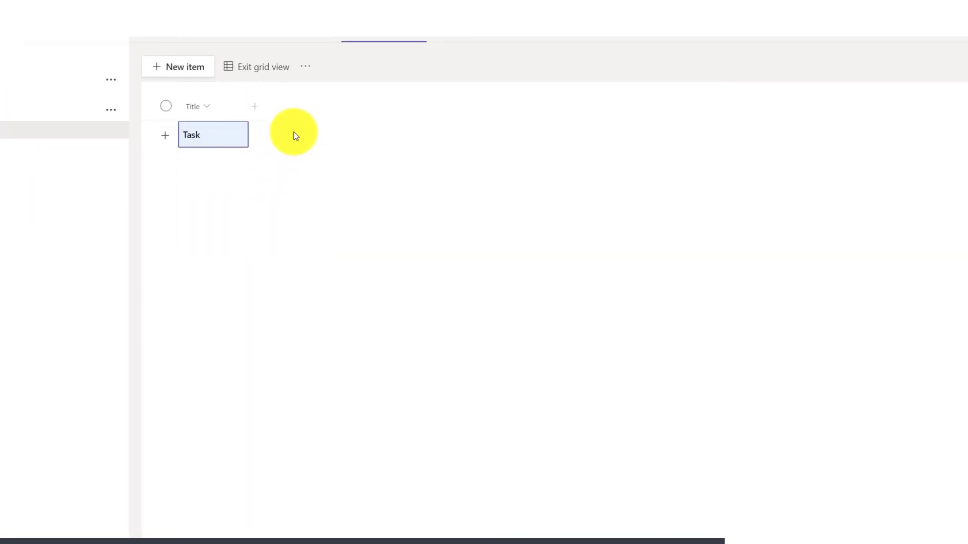
pyautogui.press('Return')
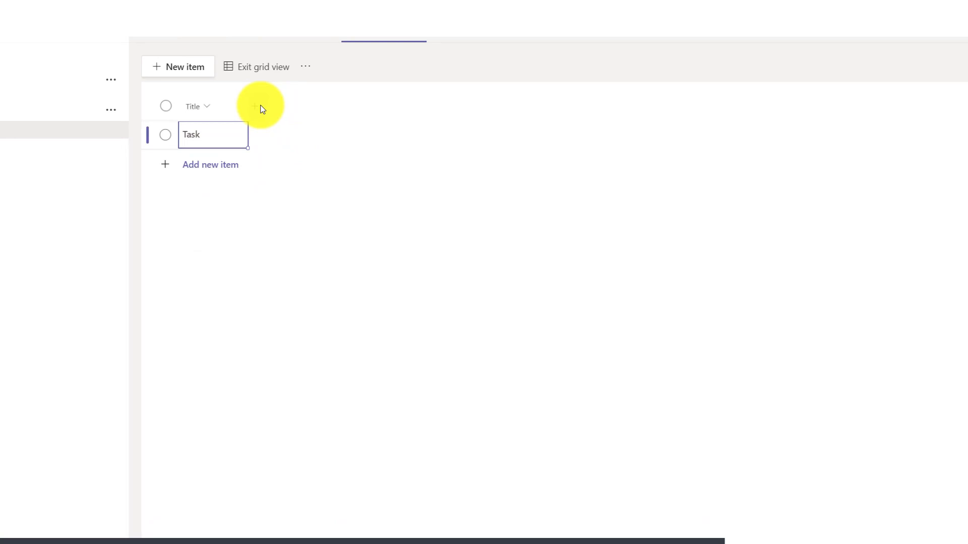
pyautogui.click(273, 68)
# - Start a new Choice column named Project Team in the list
pyautogui.click(373, 95)
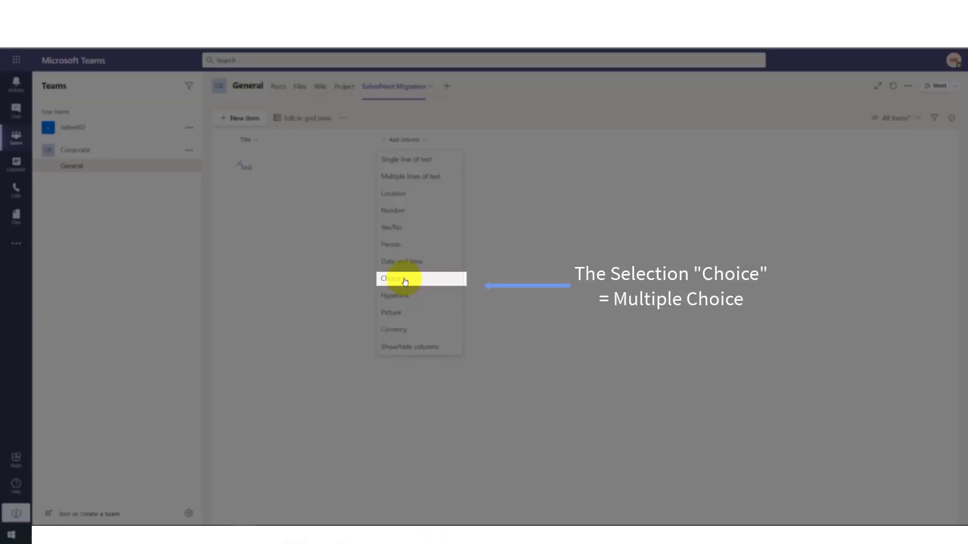
pyautogui.click(405, 280)
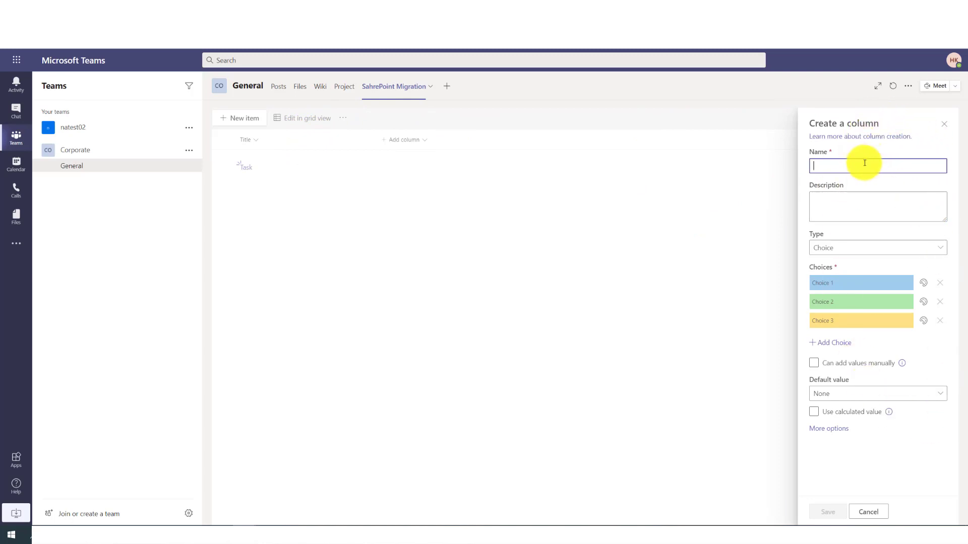
pyautogui.write('Project Team')
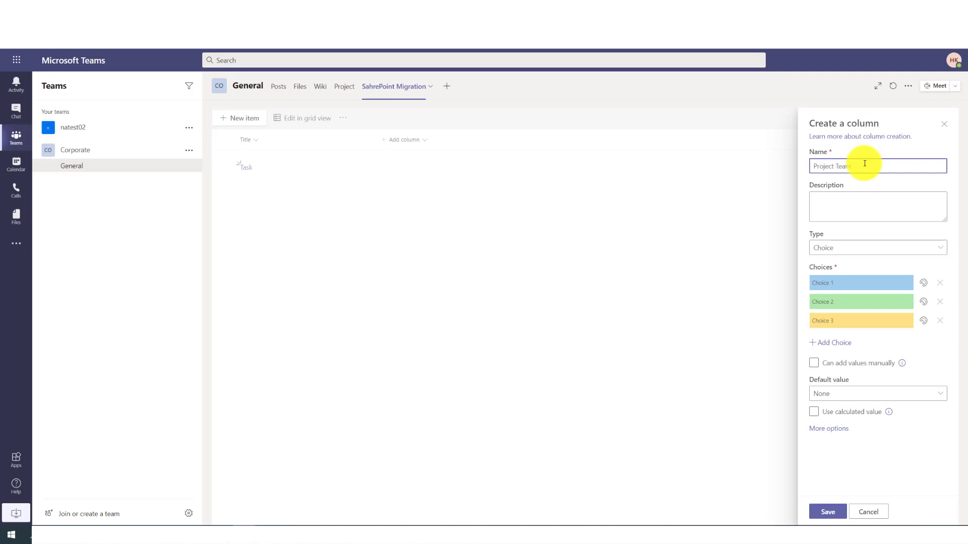
pyautogui.click(875, 201)
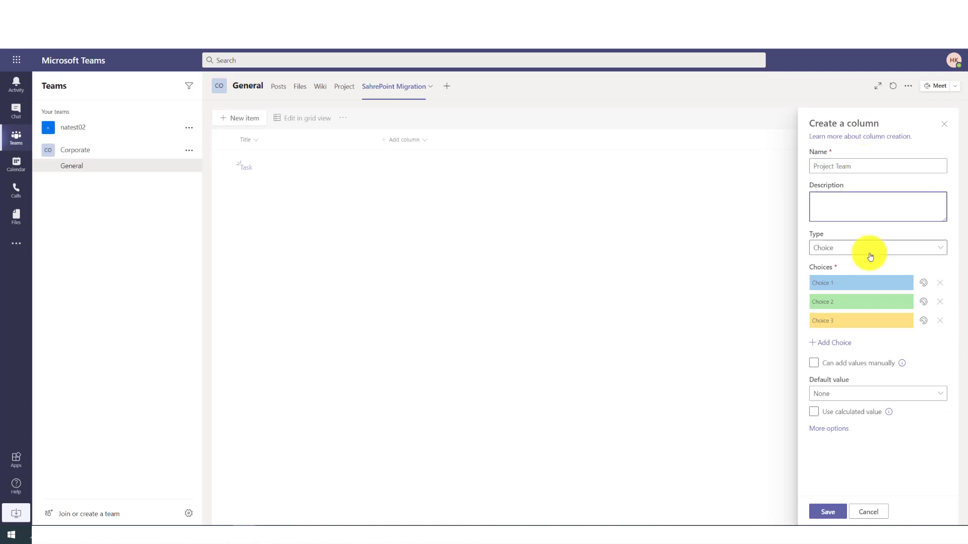
# - Enter the three team members' first names as the Project Team column's choices and save the column
pyautogui.click(890, 283)
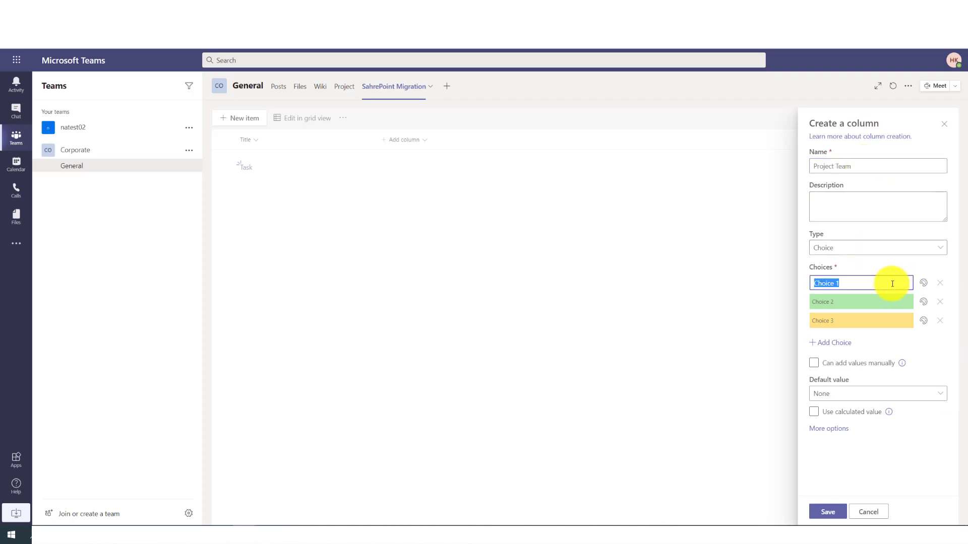
pyautogui.moveTo(890, 283)
pyautogui.mouseDown()
pyautogui.moveTo(762, 282)
pyautogui.moveTo(883, 283)
pyautogui.mouseUp()
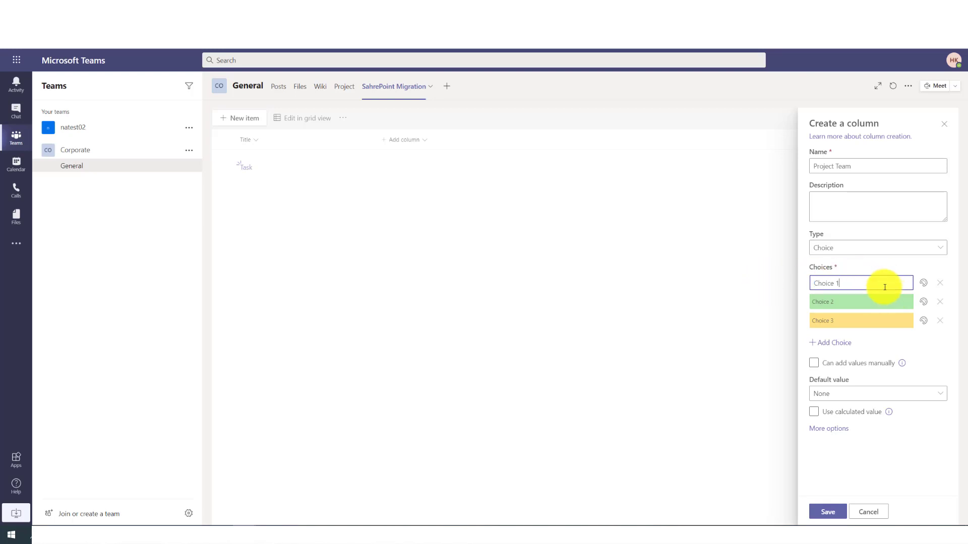
pyautogui.write('Henry')
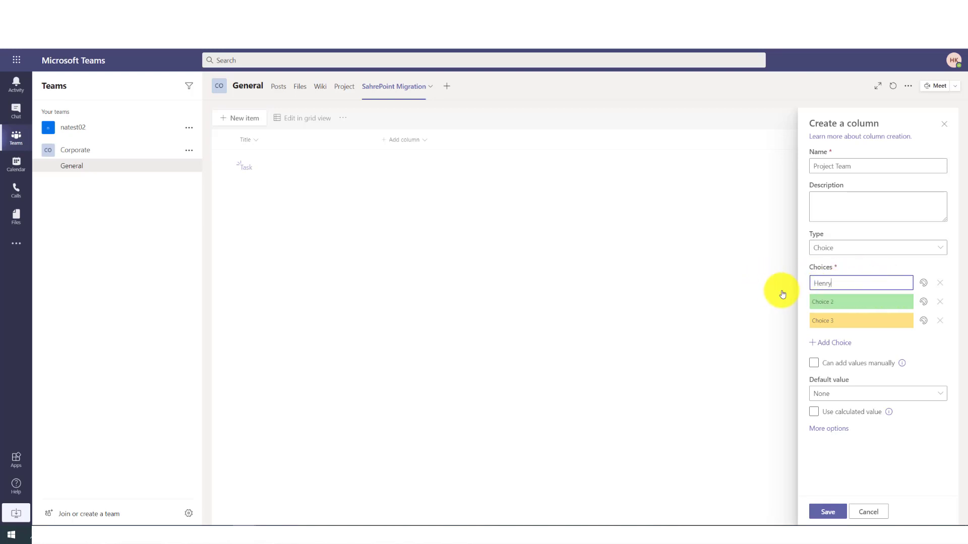
pyautogui.click(846, 307)
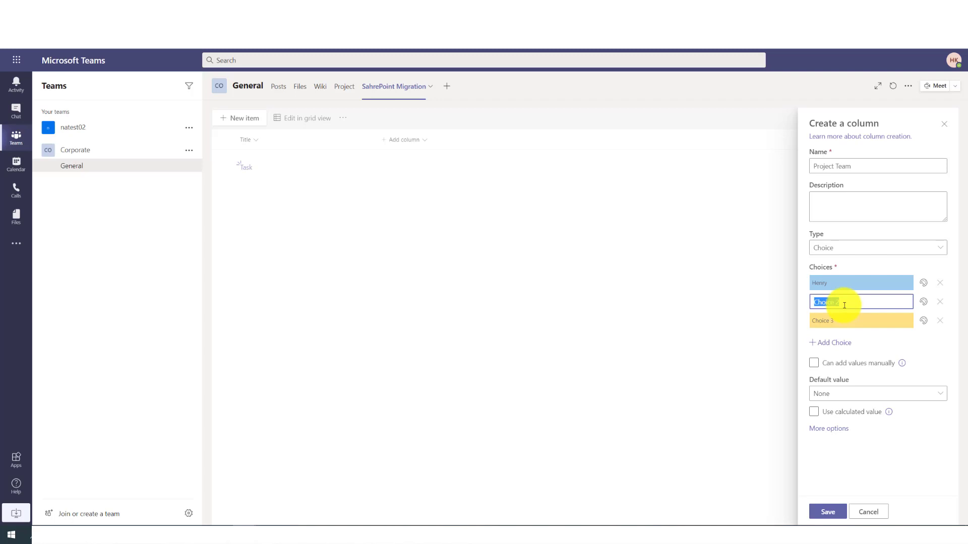
pyautogui.write('Tina')
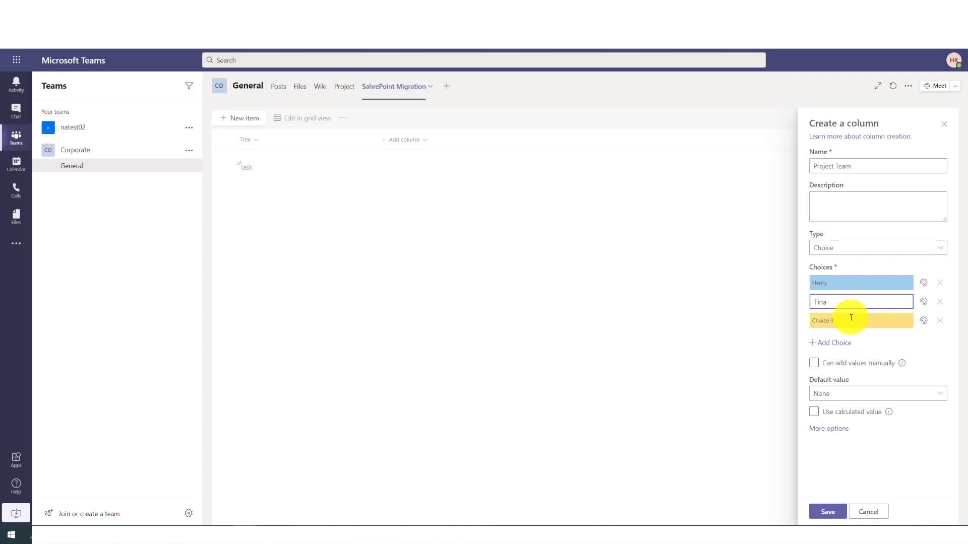
pyautogui.click(849, 326)
pyautogui.write('Franklin')
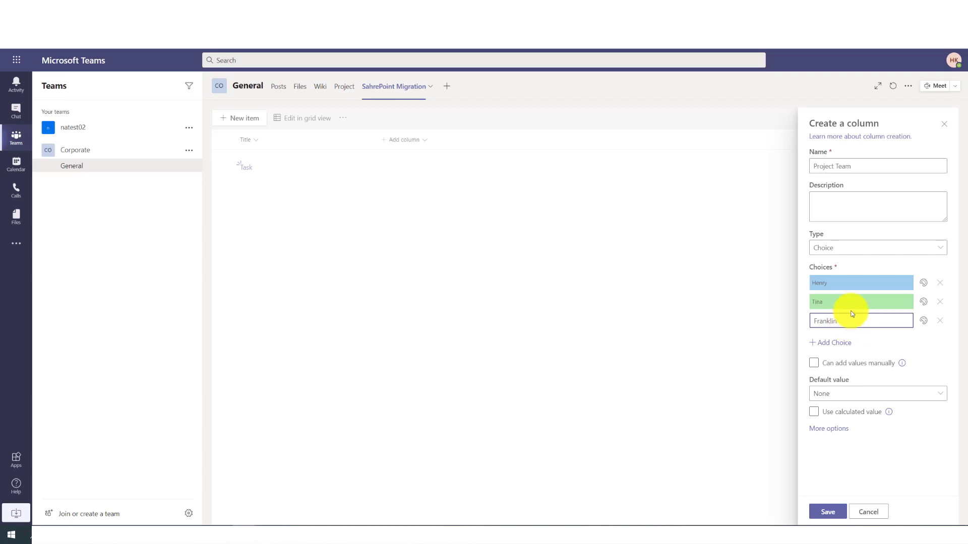
pyautogui.click(828, 510)
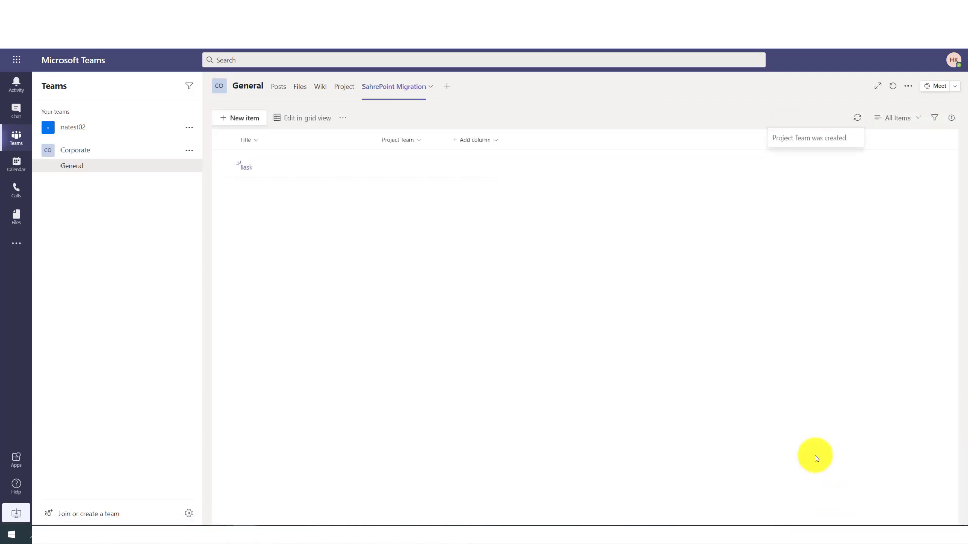
# - Start another Choice column named Status in the list
pyautogui.click(461, 144)
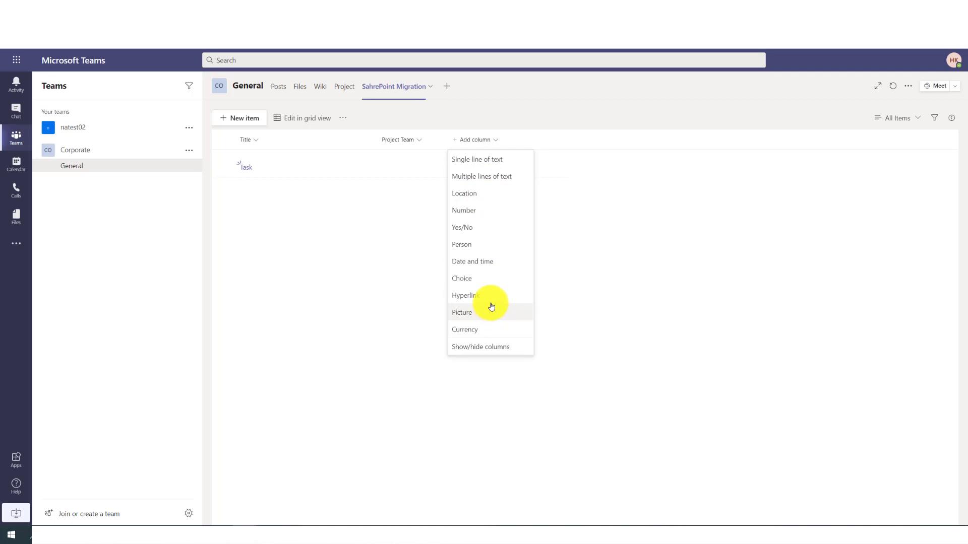
pyautogui.click(481, 280)
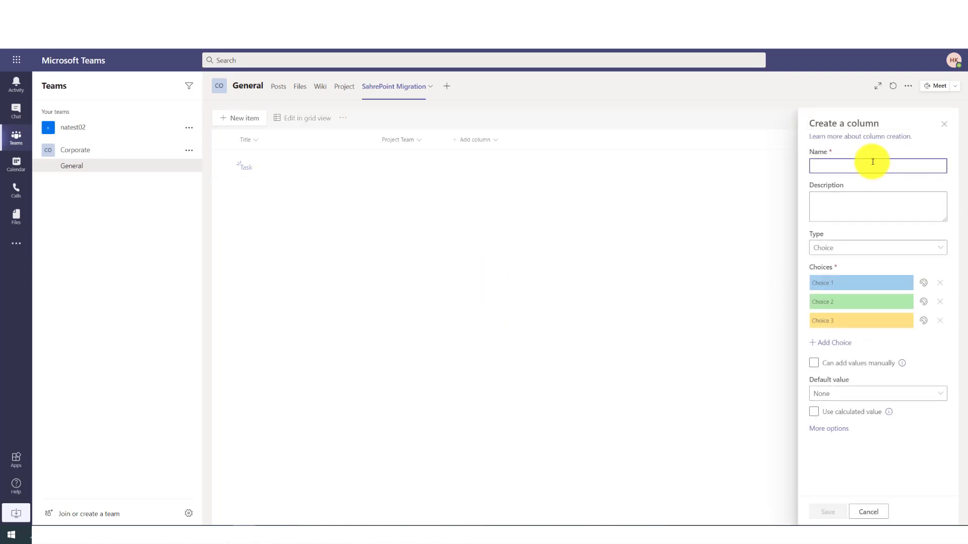
pyautogui.write('Status')
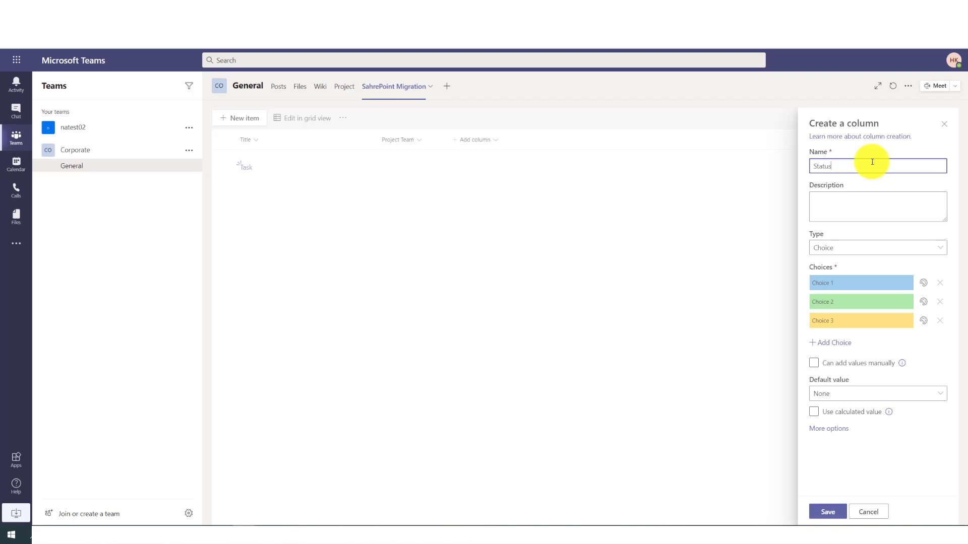
pyautogui.click(869, 202)
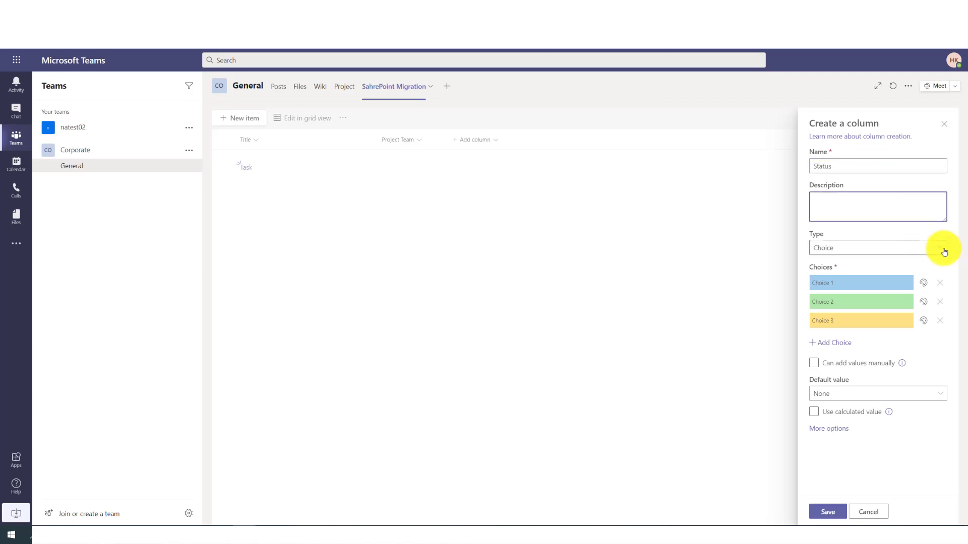
# - Set the Status column's choices to Pendng, In-Progress and Completed, and save the column
pyautogui.click(858, 282)
pyautogui.write('Pen')
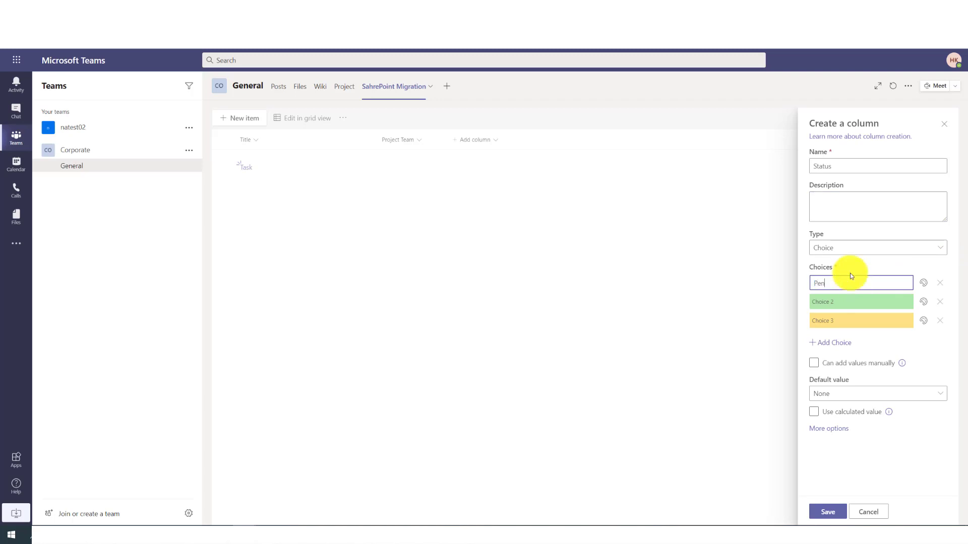
pyautogui.write('dng')
pyautogui.click(843, 307)
pyautogui.write('In-Progress')
pyautogui.click(866, 320)
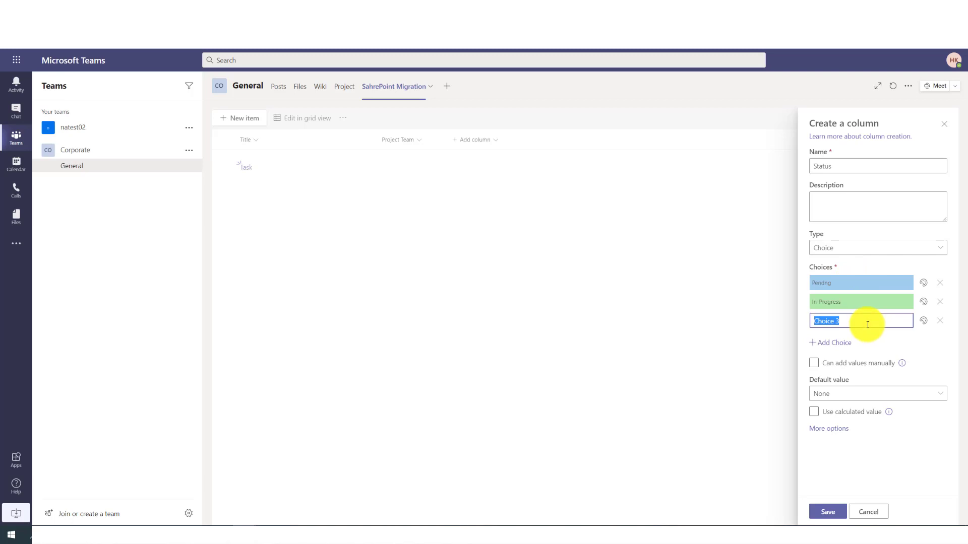
pyautogui.write('Completed')
pyautogui.click(825, 513)
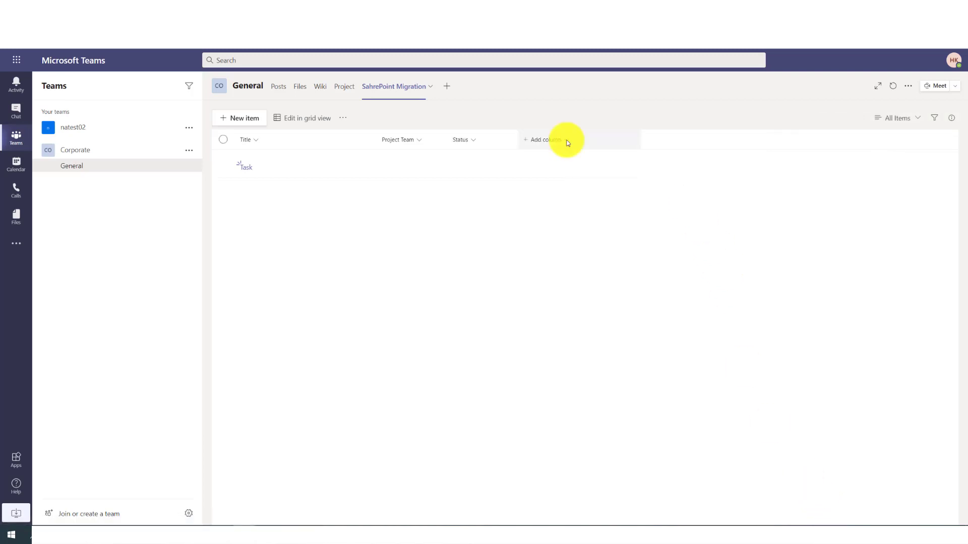
# - Add a Date and time column named Milestones to the list
pyautogui.click(569, 143)
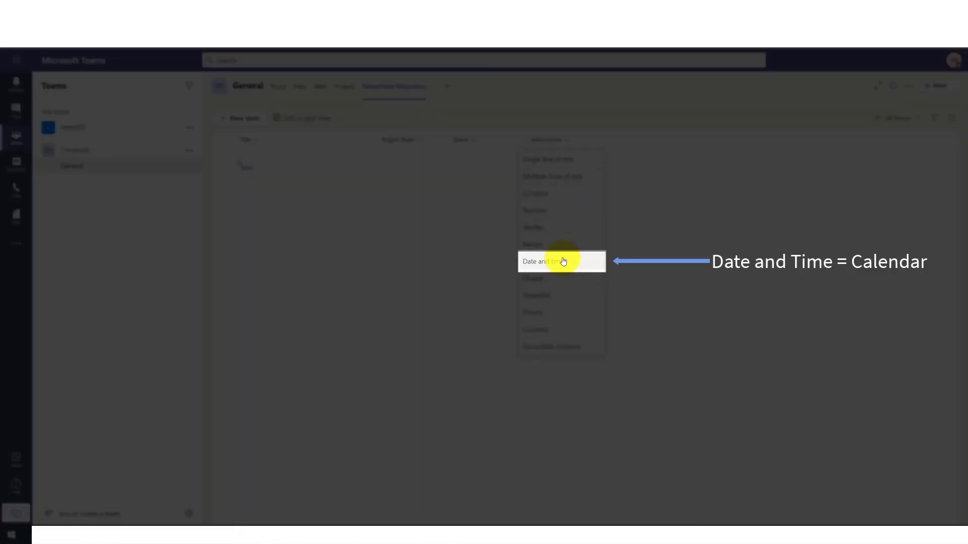
pyautogui.click(563, 261)
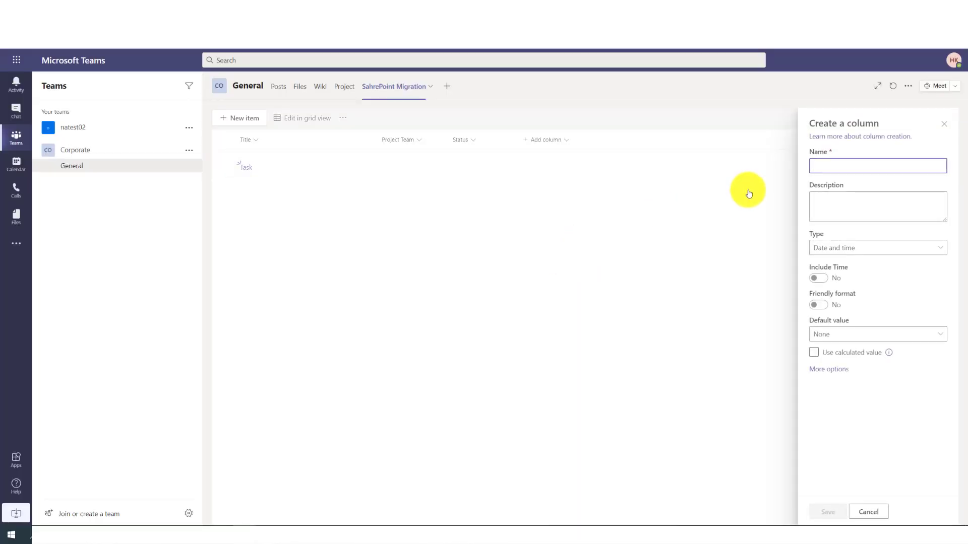
pyautogui.write('Milestones')
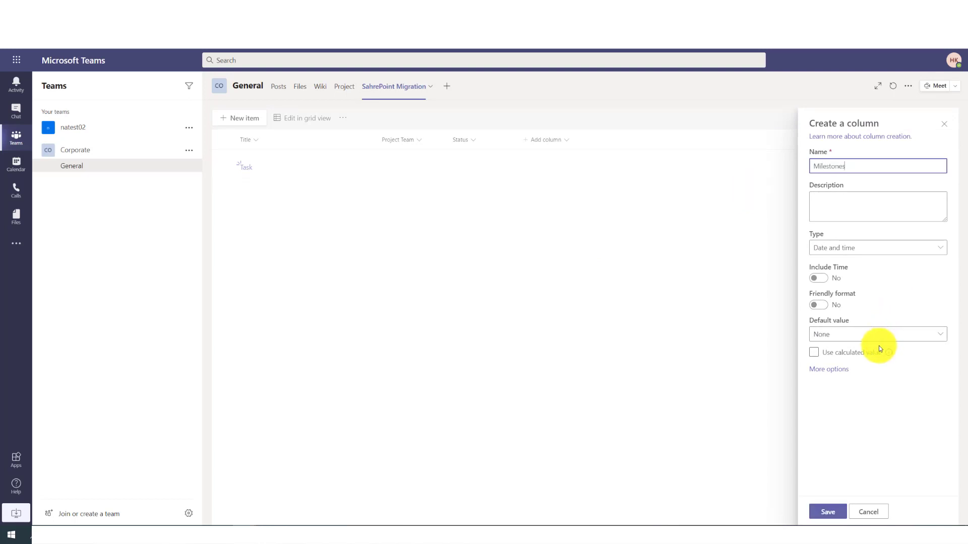
pyautogui.click(812, 274)
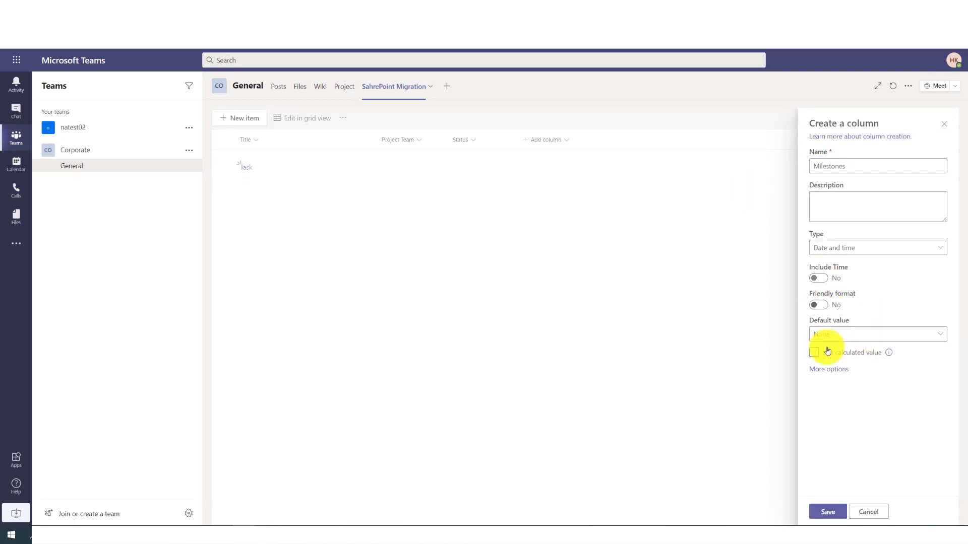
pyautogui.click(830, 511)
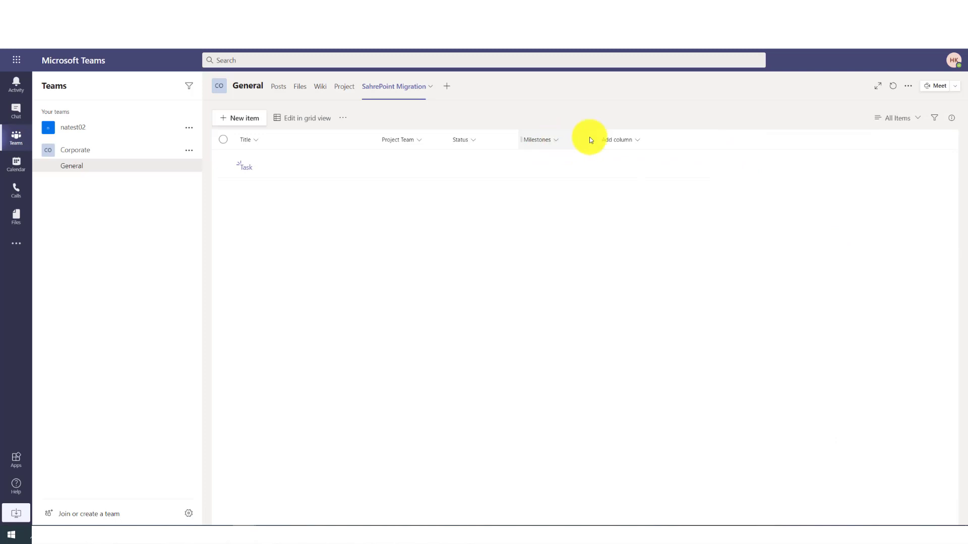
# - Add a Multiple lines of text column named Notes to the list and widen it
pyautogui.click(640, 144)
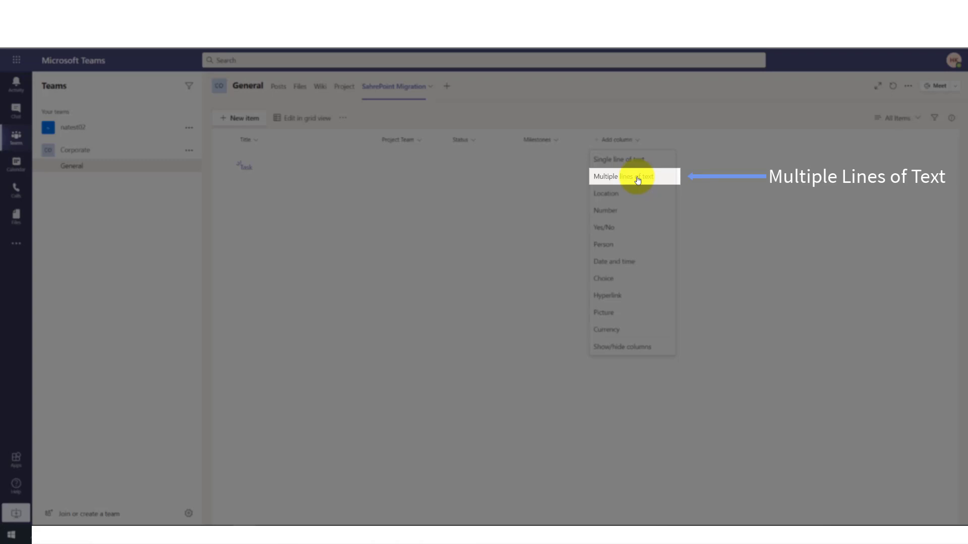
pyautogui.click(638, 176)
pyautogui.write('Notes')
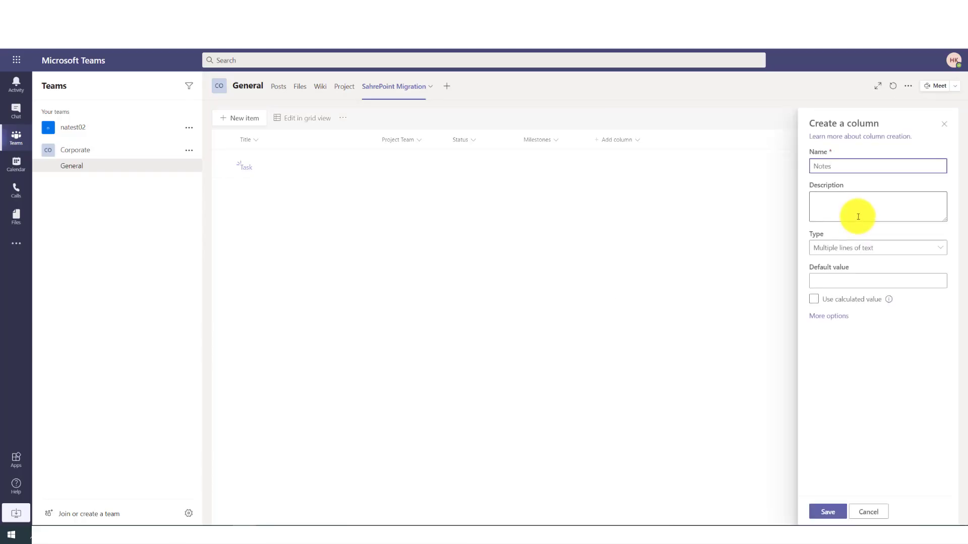
pyautogui.click(828, 511)
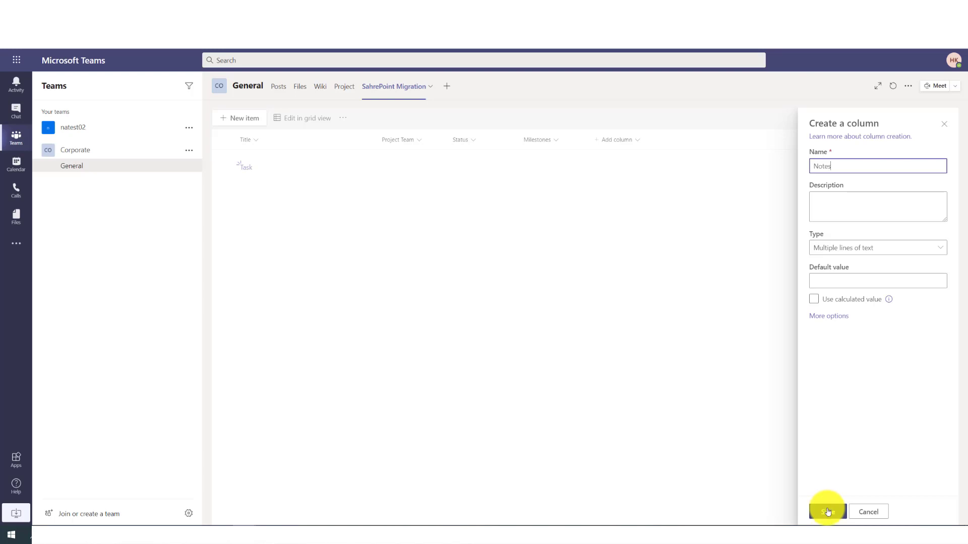
pyautogui.click(827, 512)
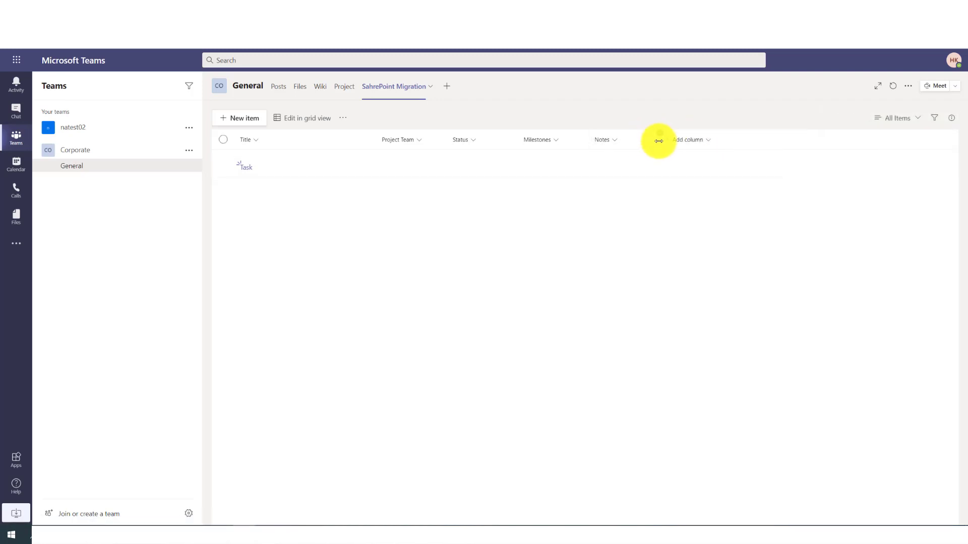
pyautogui.moveTo(660, 141); pyautogui.dragTo(842, 161)
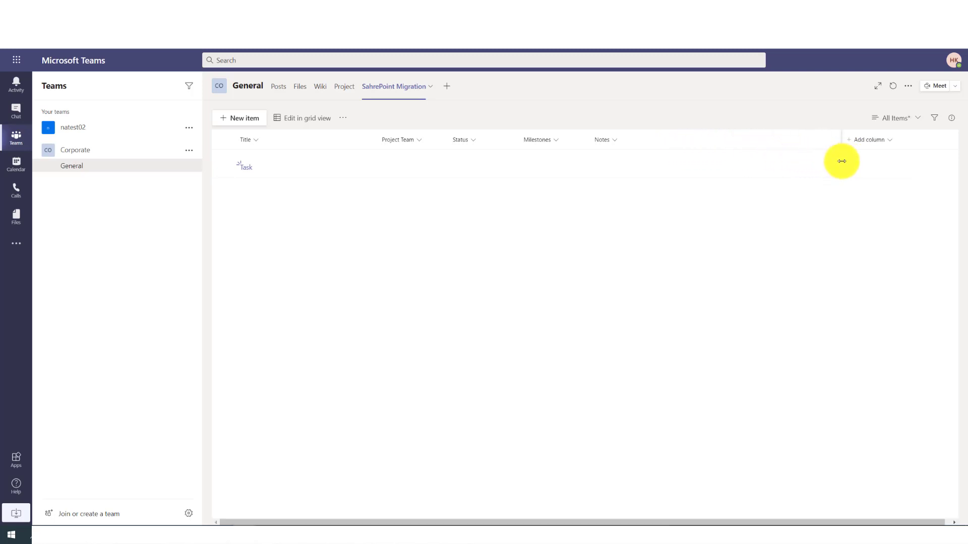
# - Start a new item titled Planning for Migration, assign the first listed Project Team member and set its Status to Completed
pyautogui.click(257, 170)
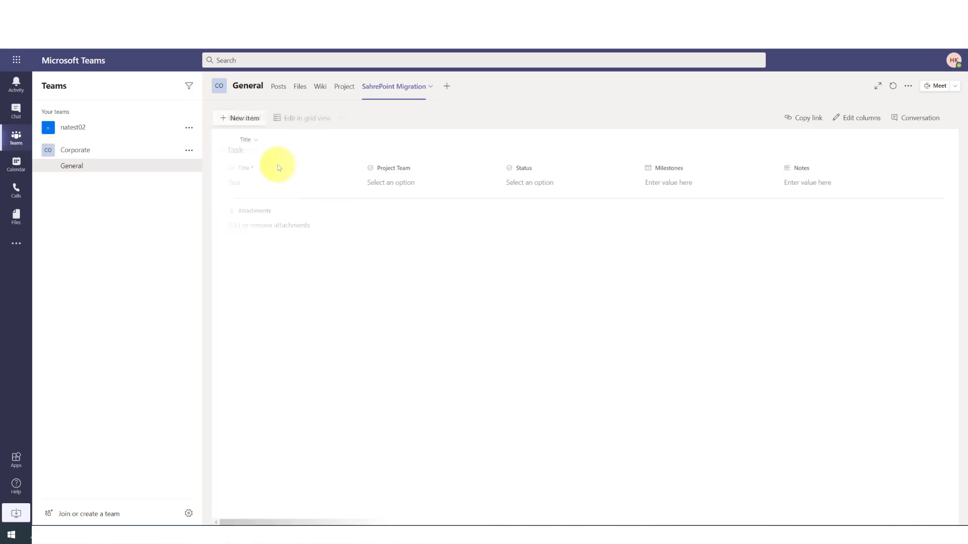
pyautogui.click(244, 116)
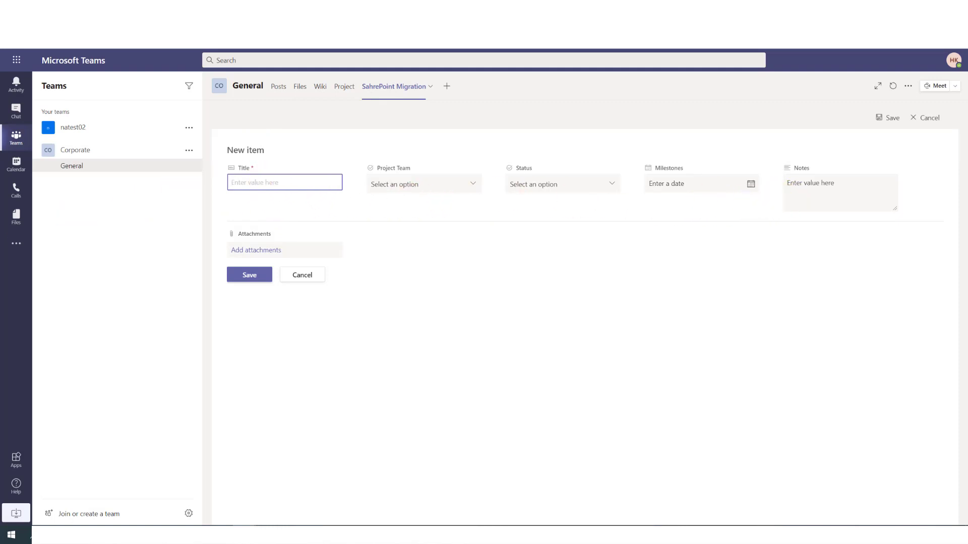
pyautogui.write('Planning for Migration')
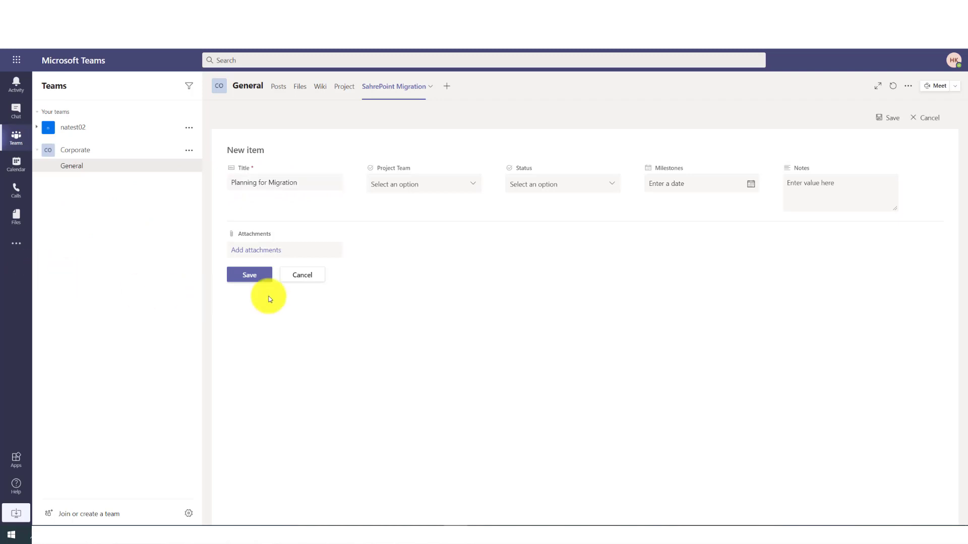
pyautogui.click(471, 185)
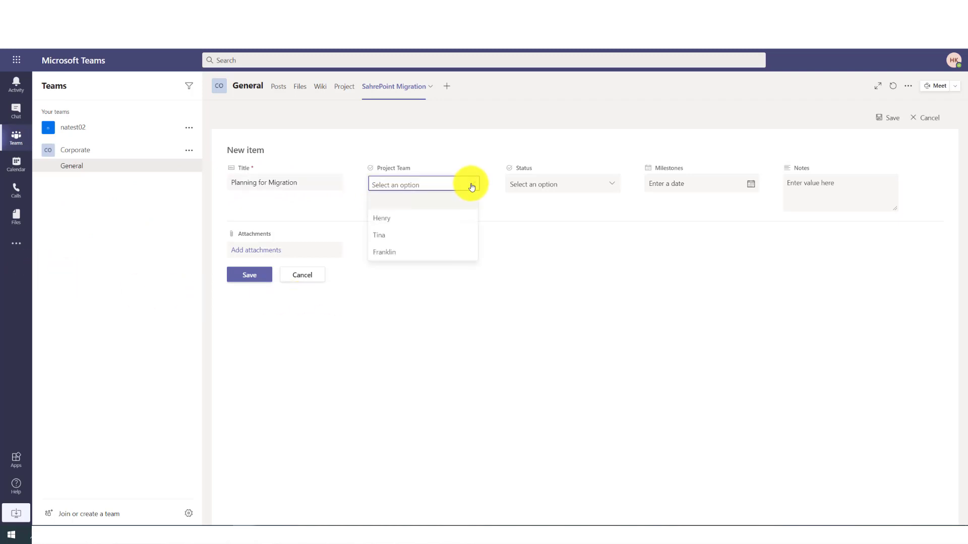
pyautogui.click(433, 224)
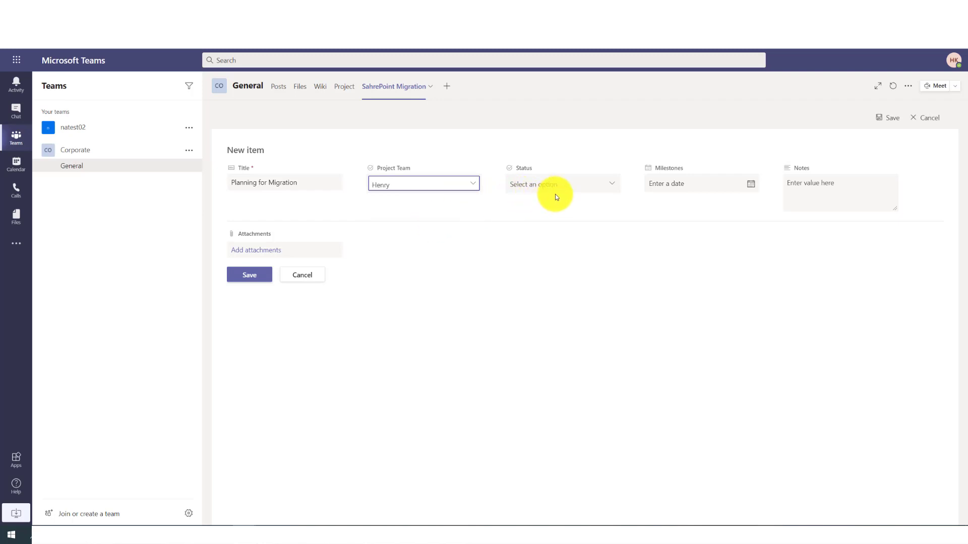
pyautogui.click(605, 185)
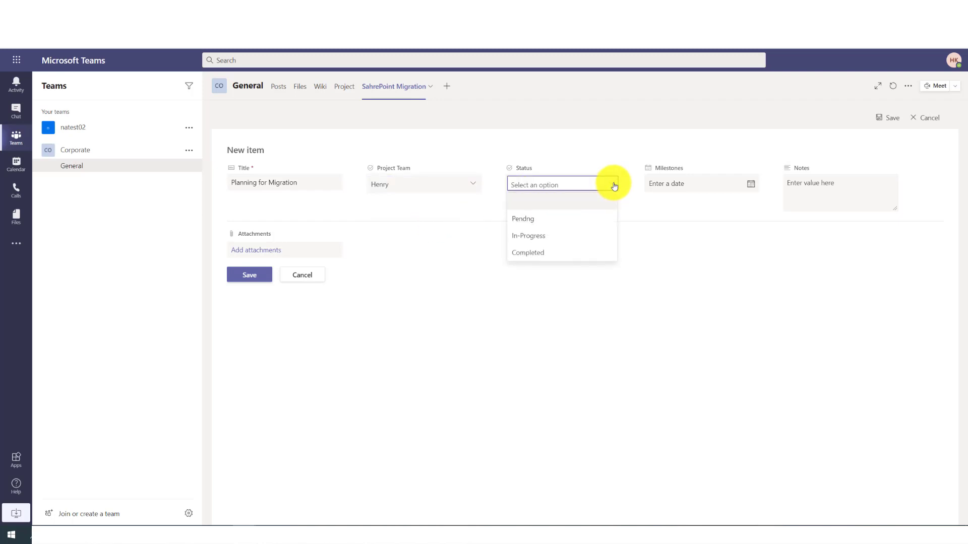
pyautogui.click(579, 253)
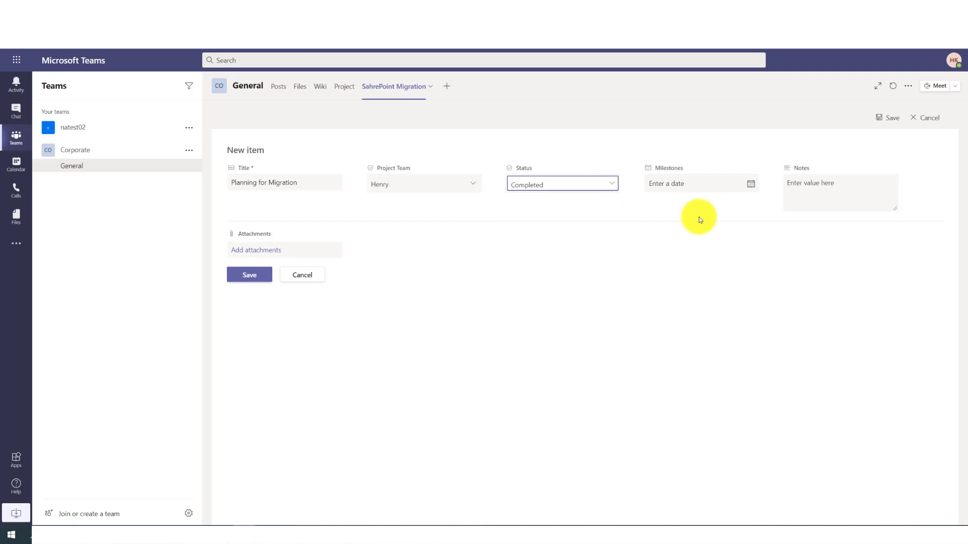
# - Set Milestones to 9/18/2020, enter the note "coordinated with stakeholders and established scope and timelines." and save the item
pyautogui.click(751, 185)
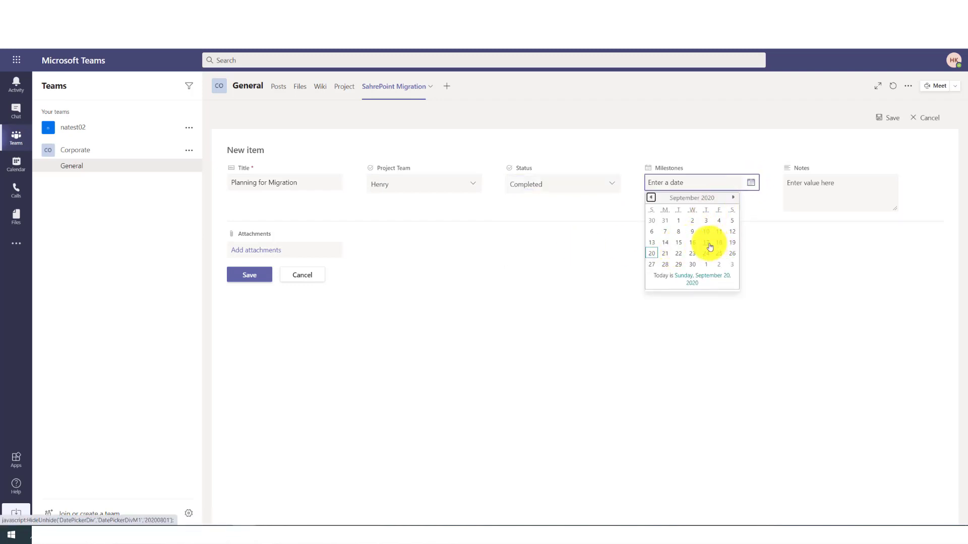
pyautogui.click(719, 246)
pyautogui.click(751, 185)
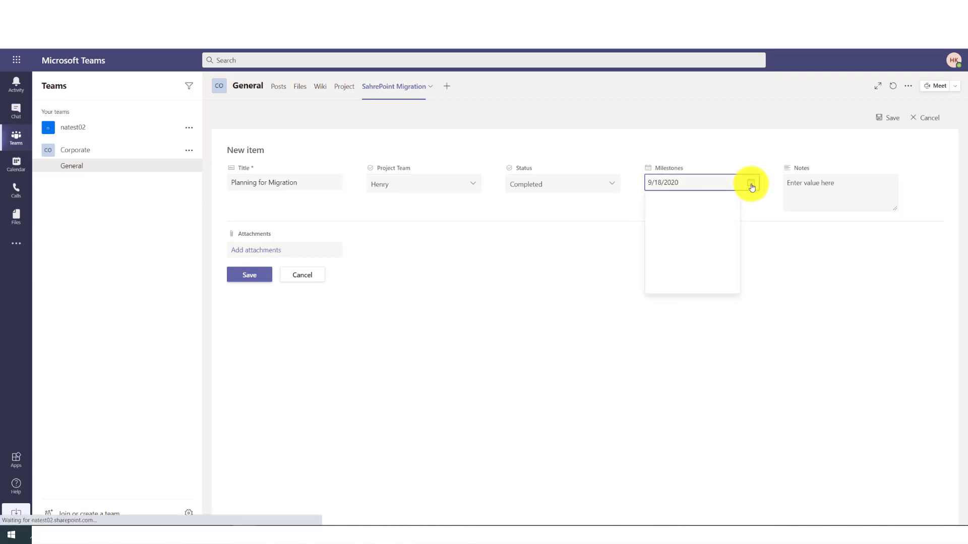
pyautogui.click(762, 270)
pyautogui.click(849, 190)
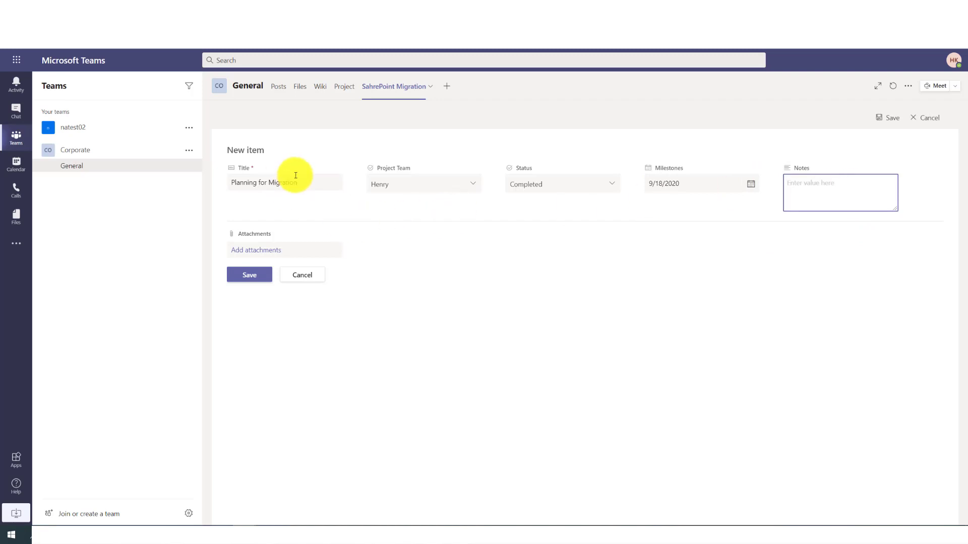
pyautogui.write('coordinated with stakeholders and established scope and timelines.')
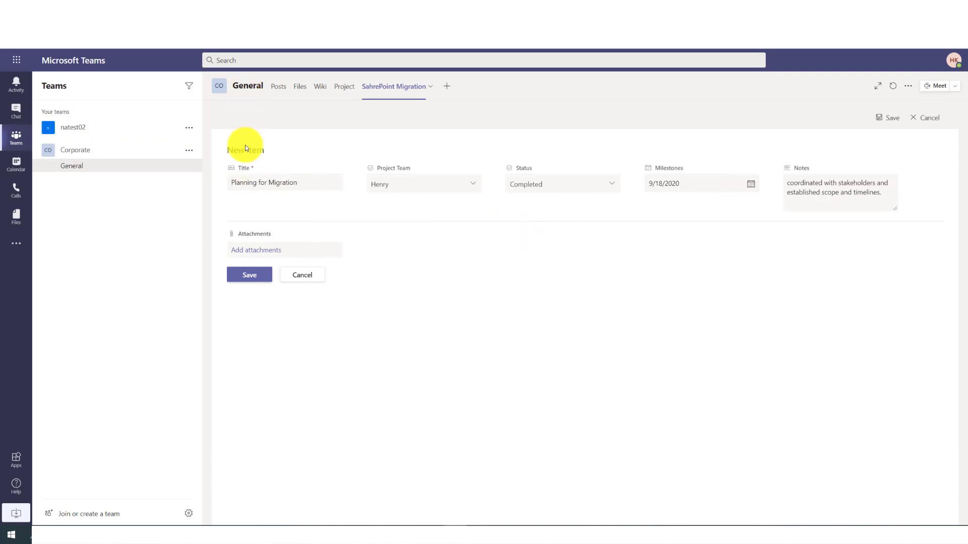
pyautogui.click(252, 273)
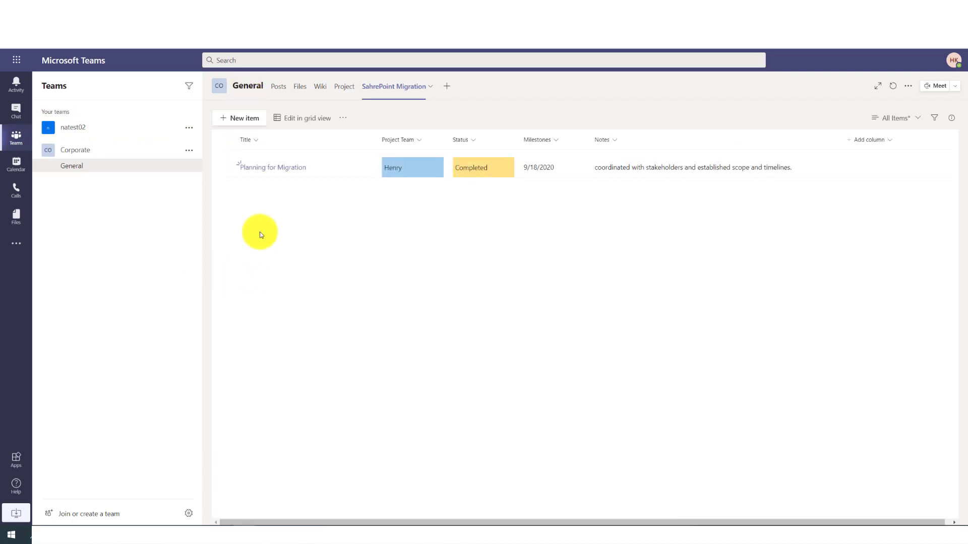
# - Start a new item titled Building a SharePoint File Structure, assigned to the third listed Project Team member with Status In-Progress
pyautogui.click(242, 118)
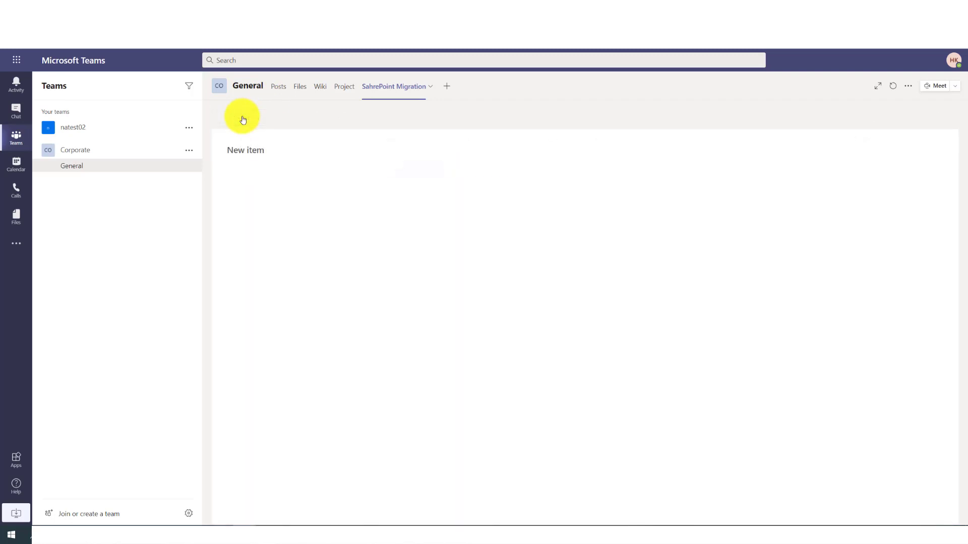
pyautogui.click(255, 187)
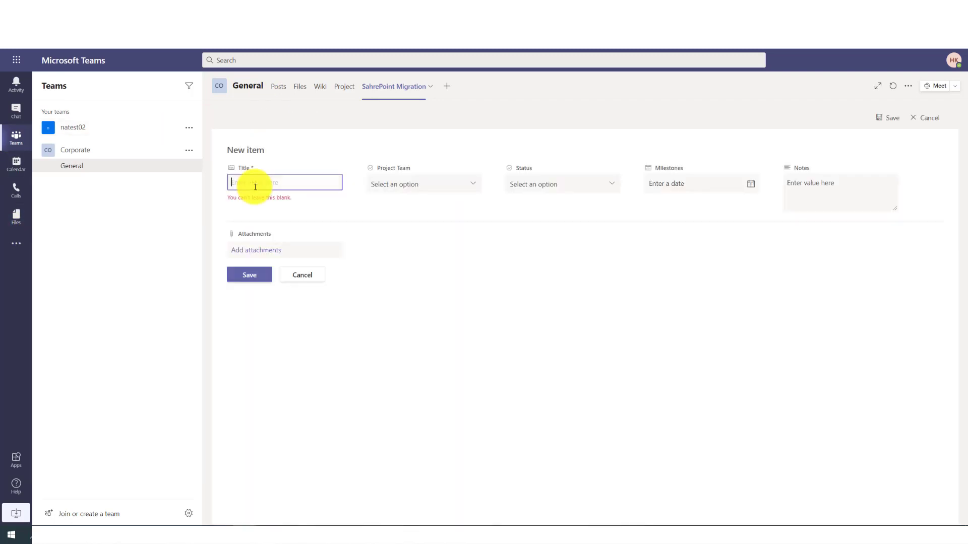
pyautogui.write('Building a SharePoint File Structure')
pyautogui.click(440, 194)
pyautogui.click(429, 251)
pyautogui.click(608, 190)
pyautogui.click(566, 235)
# - Set Milestones to 10/15/2020, add a note that the assignee is currently designing SharePoint, and save the item
pyautogui.click(751, 187)
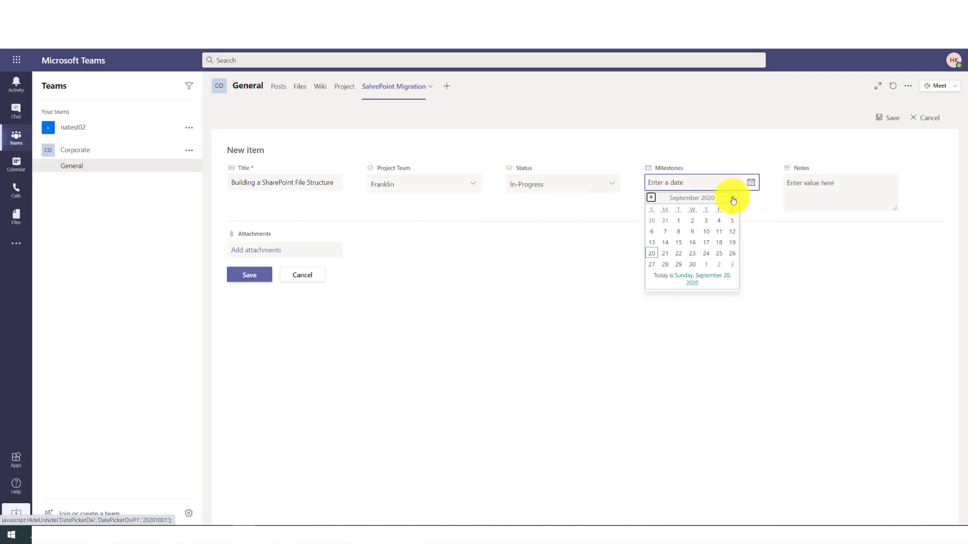
pyautogui.click(733, 201)
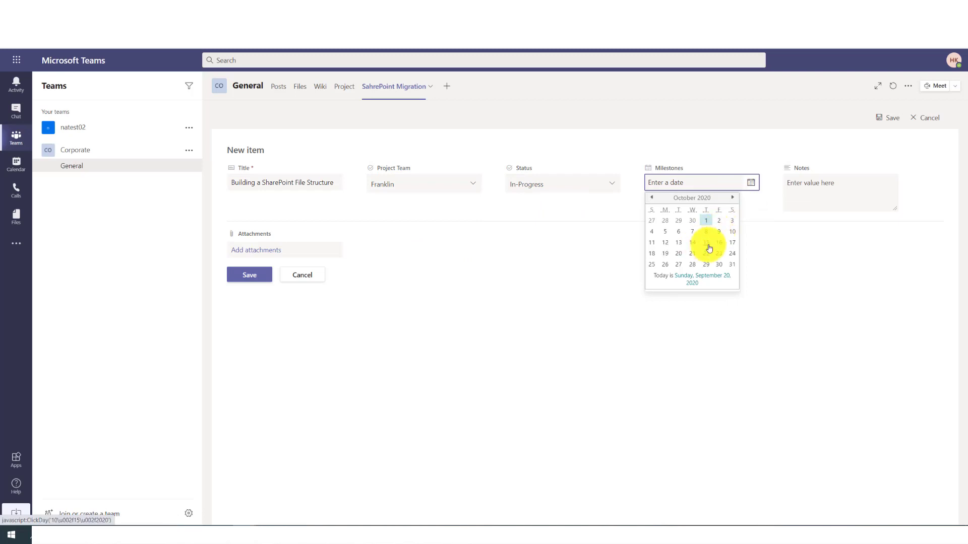
pyautogui.click(709, 248)
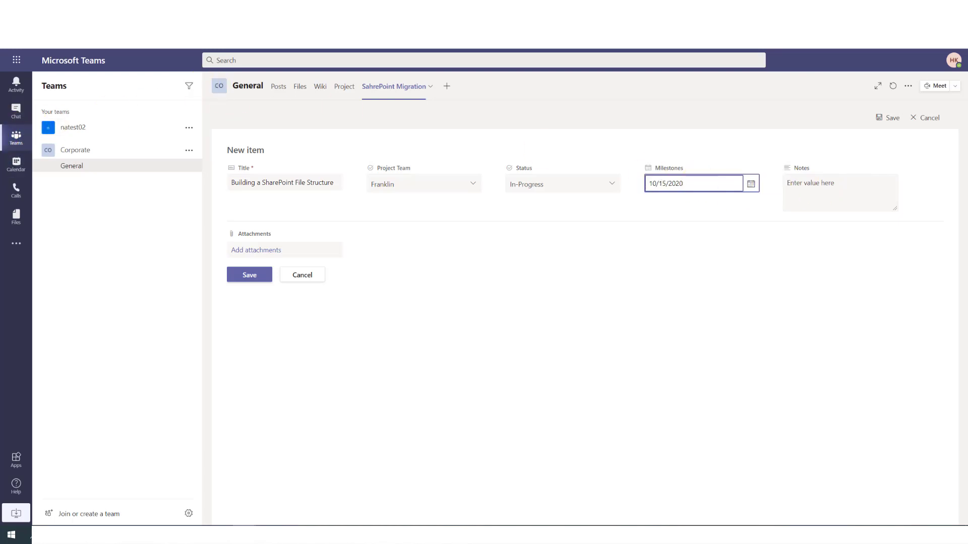
pyautogui.click(804, 184)
pyautogui.write('Franklin is currently designing SharePoint')
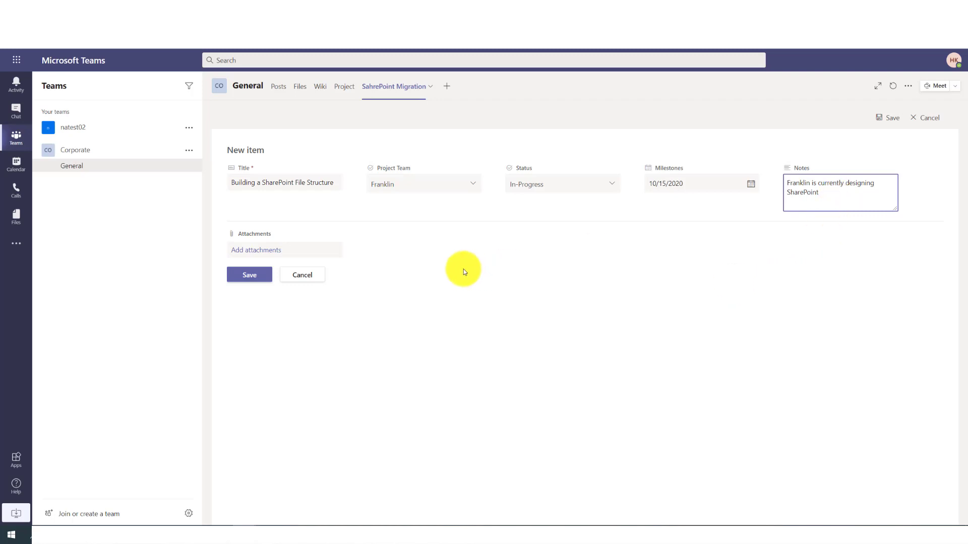
pyautogui.click(262, 275)
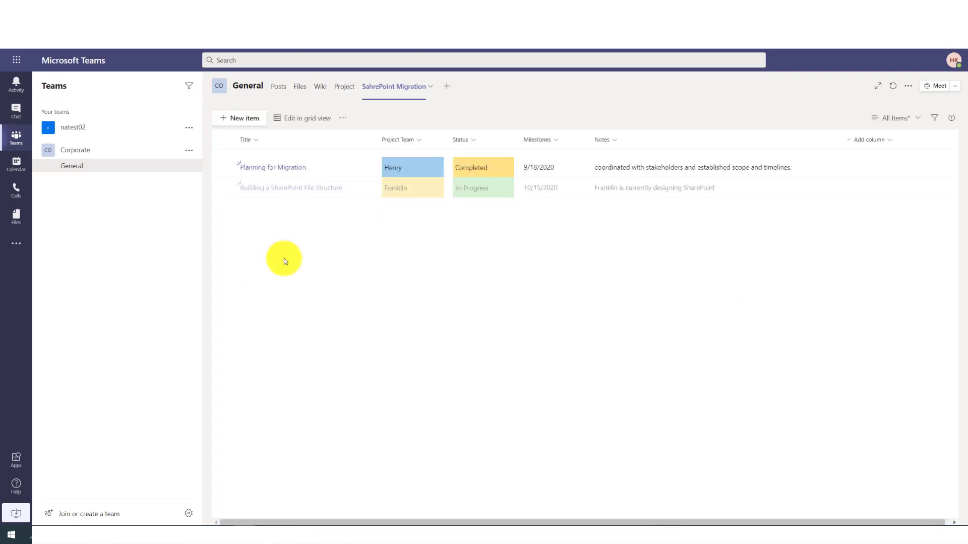
# - Start a new item titled Migration, assigned to the third listed Project Team member with Status Pendng
pyautogui.click(245, 120)
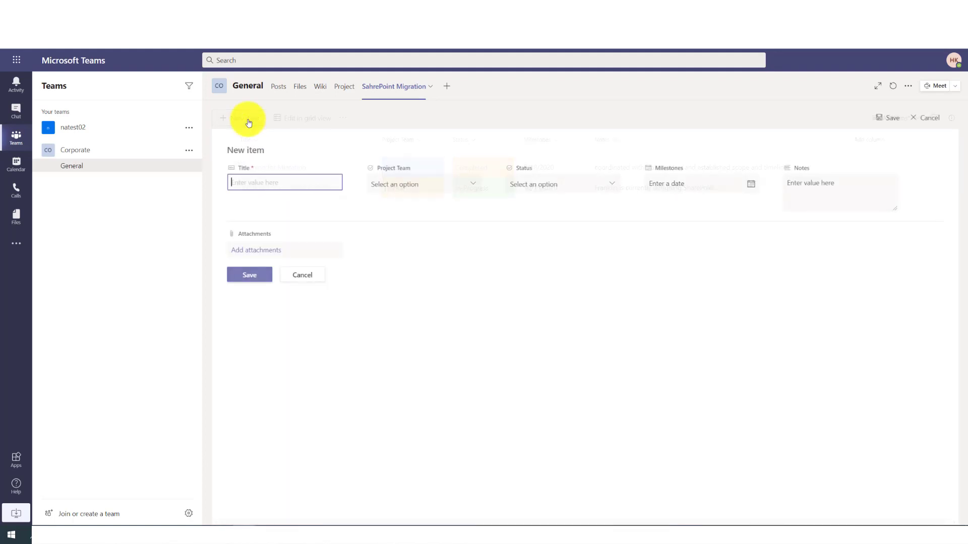
pyautogui.write('Migration')
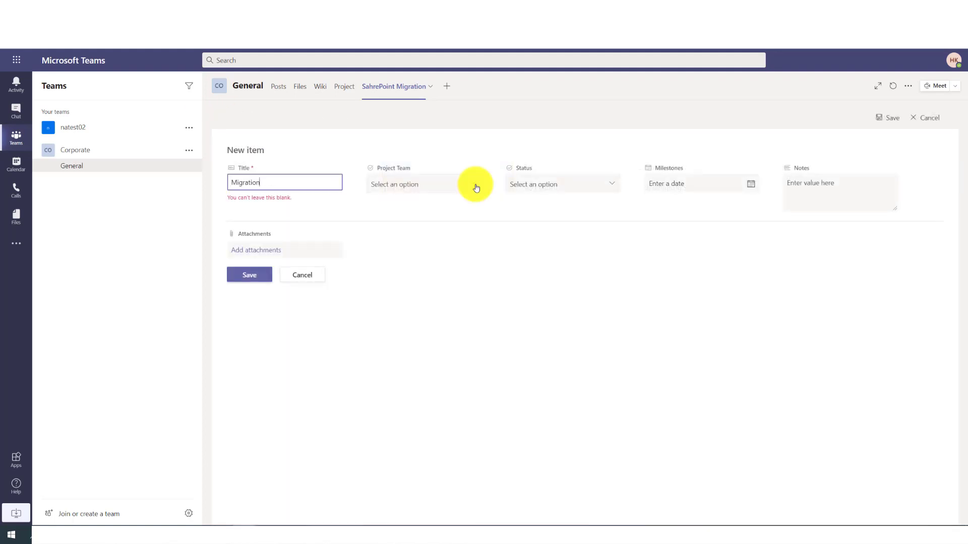
pyautogui.click(476, 188)
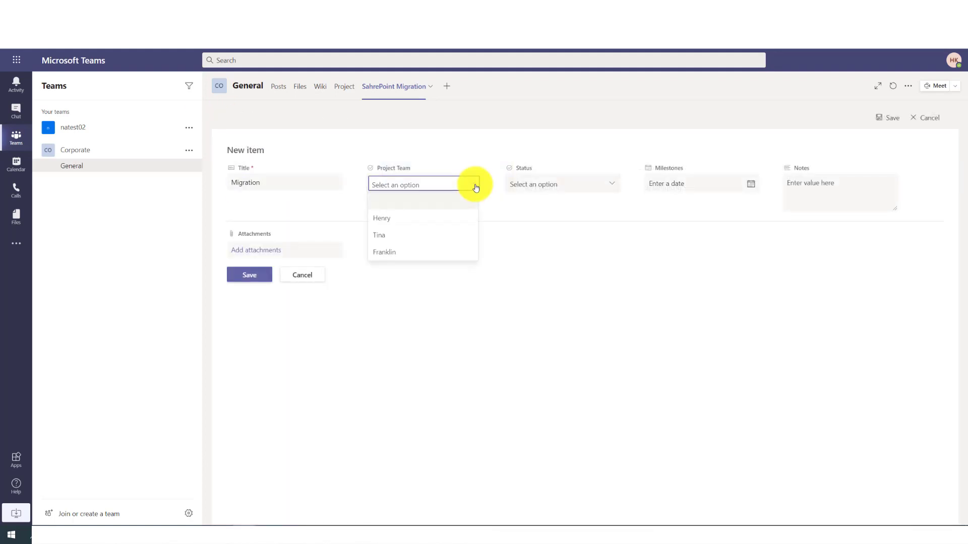
pyautogui.click(427, 251)
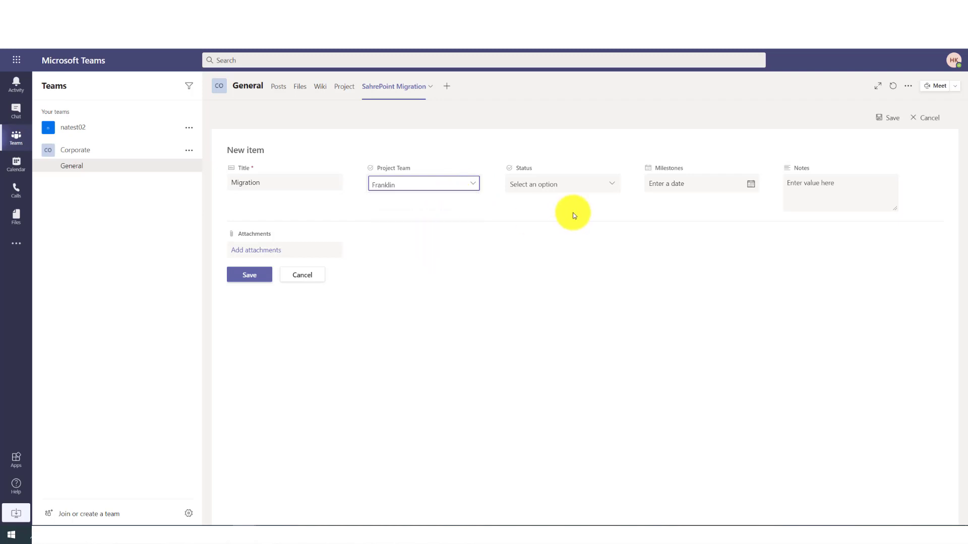
pyautogui.click(613, 186)
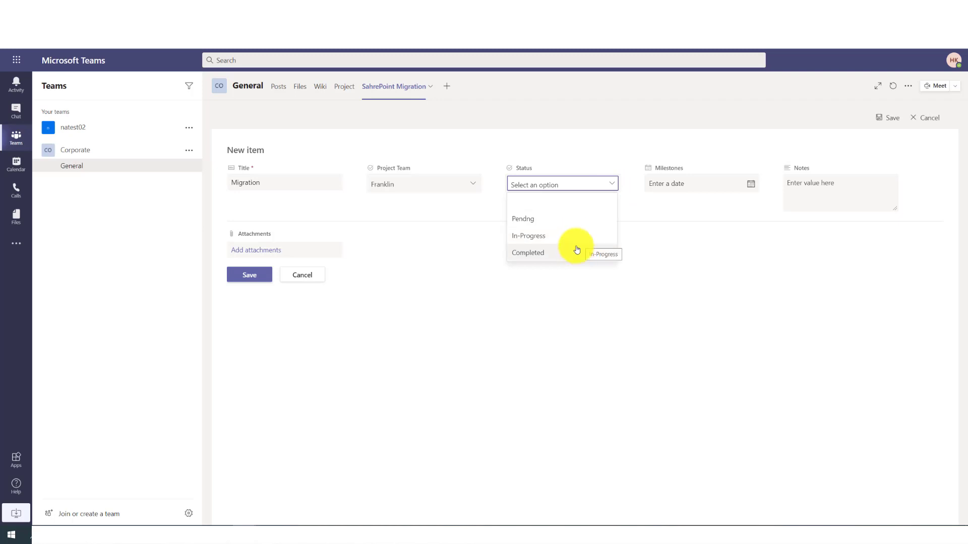
pyautogui.click(568, 218)
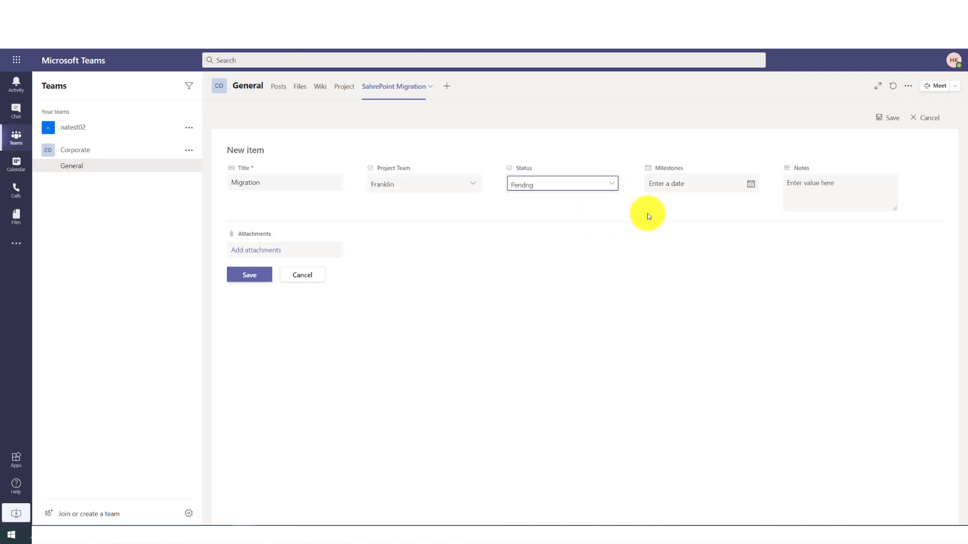
# - Set Milestones to 11/16/2020, note that the assignee will begin migration Oct 15 and complete by Nove 16, and save the item
pyautogui.click(752, 184)
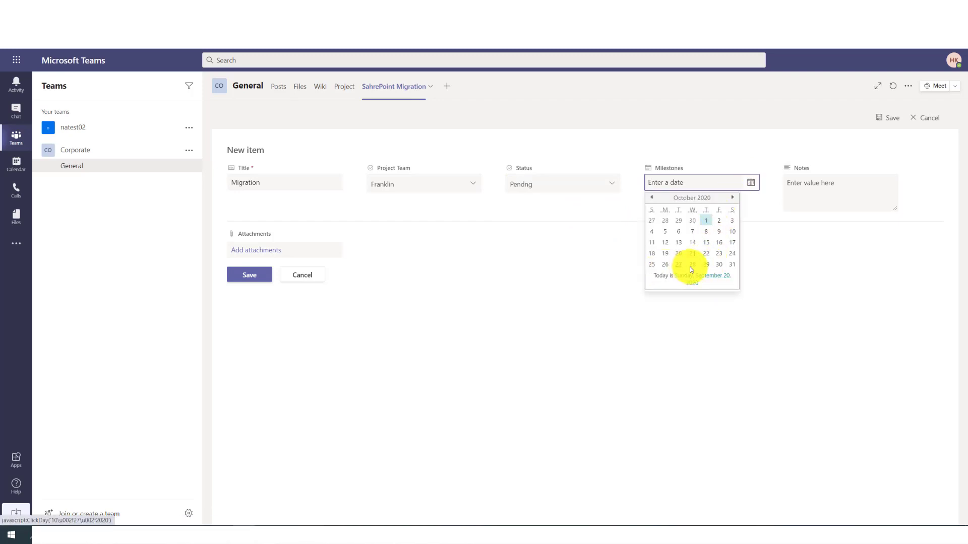
pyautogui.click(734, 198)
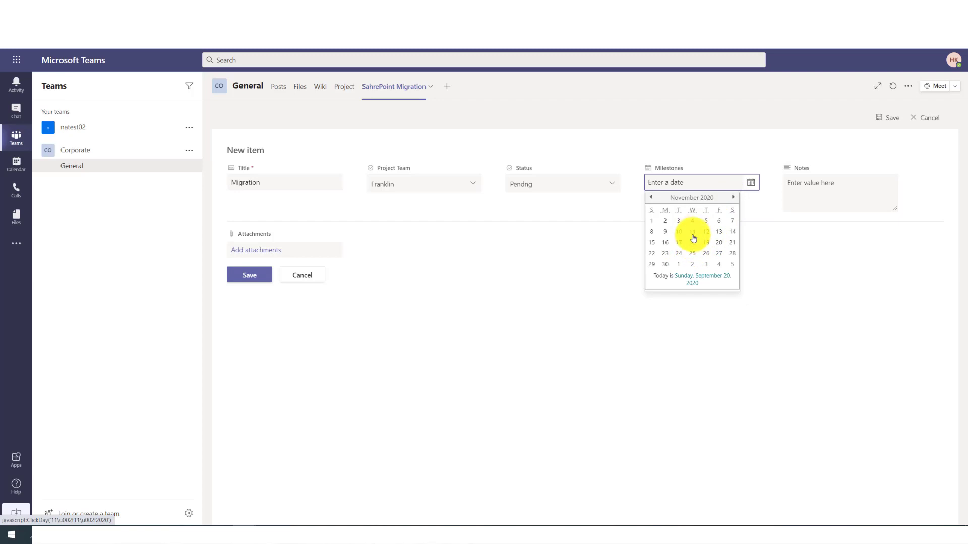
pyautogui.click(665, 243)
pyautogui.click(857, 184)
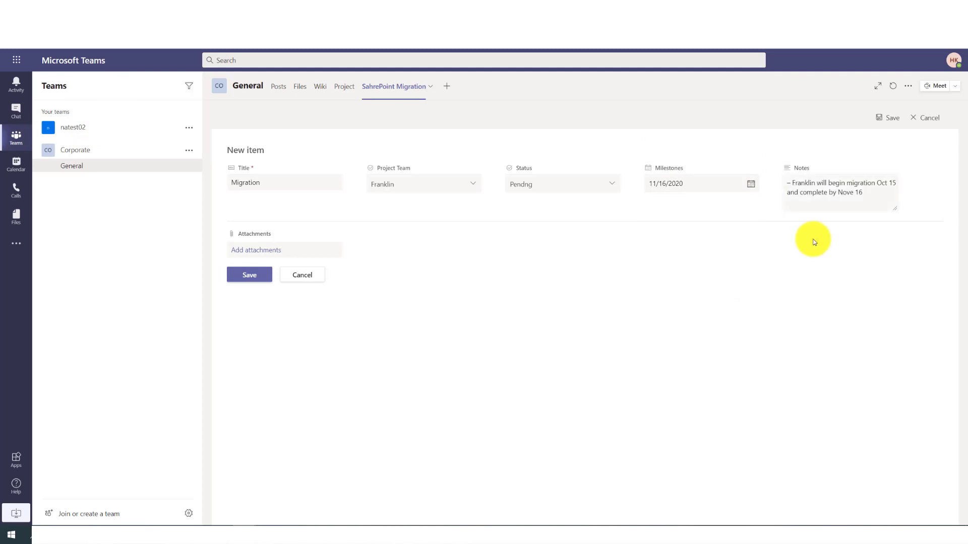
pyautogui.click(251, 273)
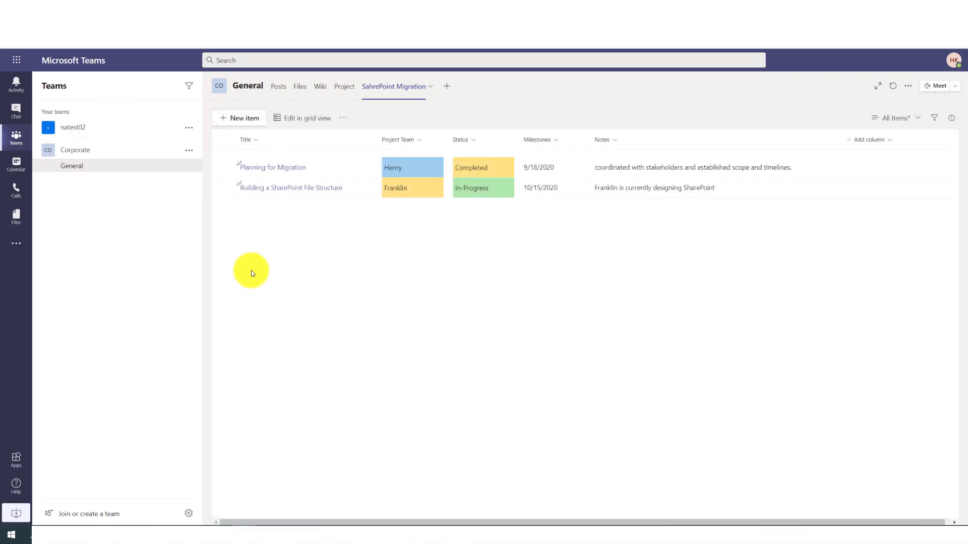
# - Start a new item titled Training and Cutover, assigned to the second listed Project Team member with Status Pendng
pyautogui.click(235, 119)
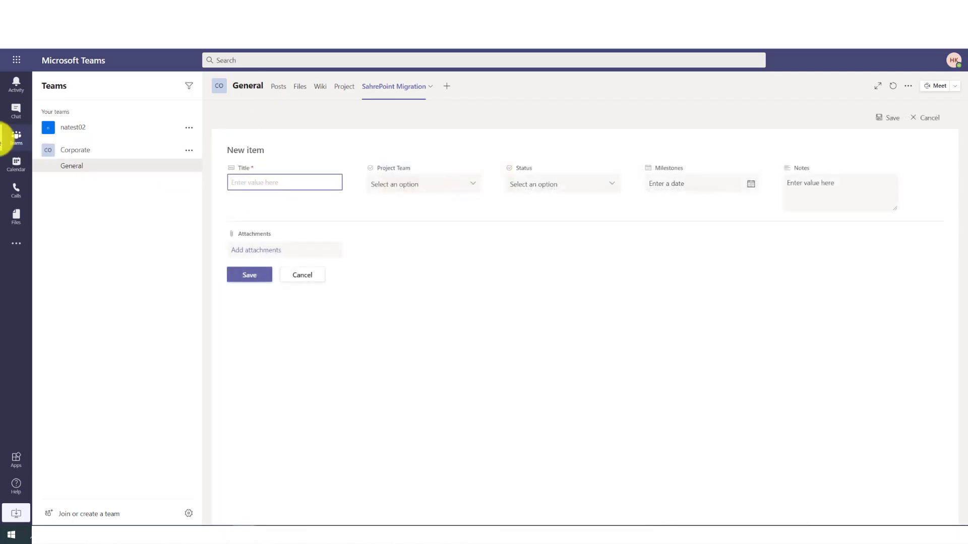
pyautogui.press('Tab')
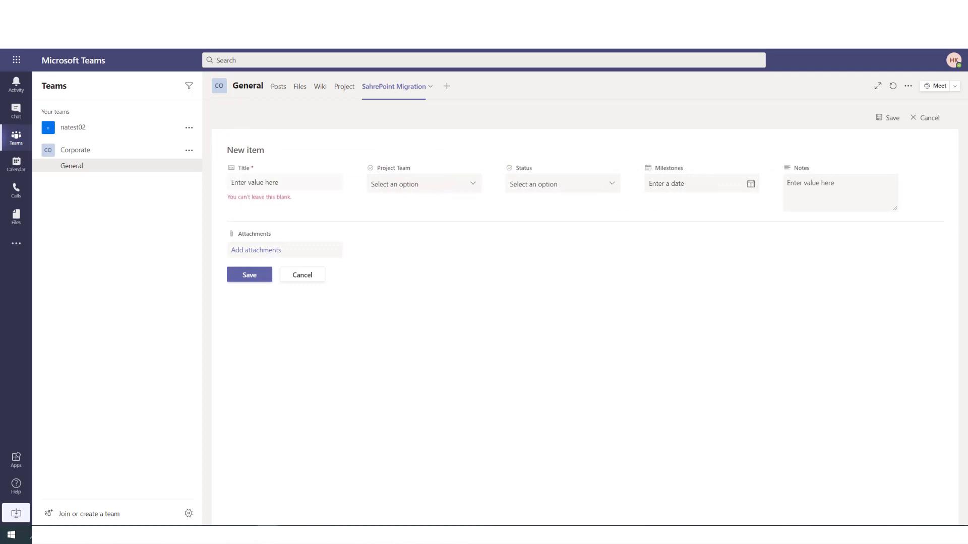
pyautogui.write('Training and Cutover')
pyautogui.click(469, 184)
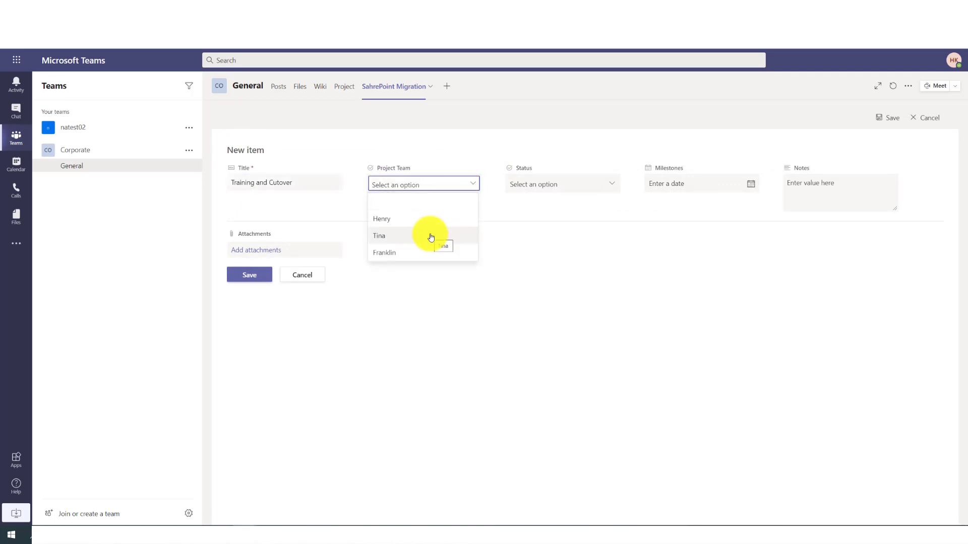
pyautogui.click(431, 237)
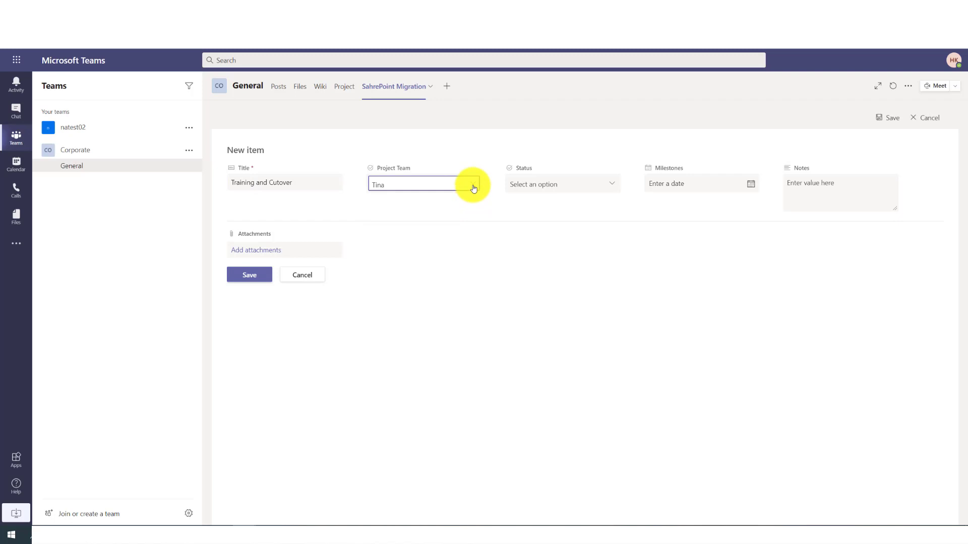
pyautogui.click(611, 184)
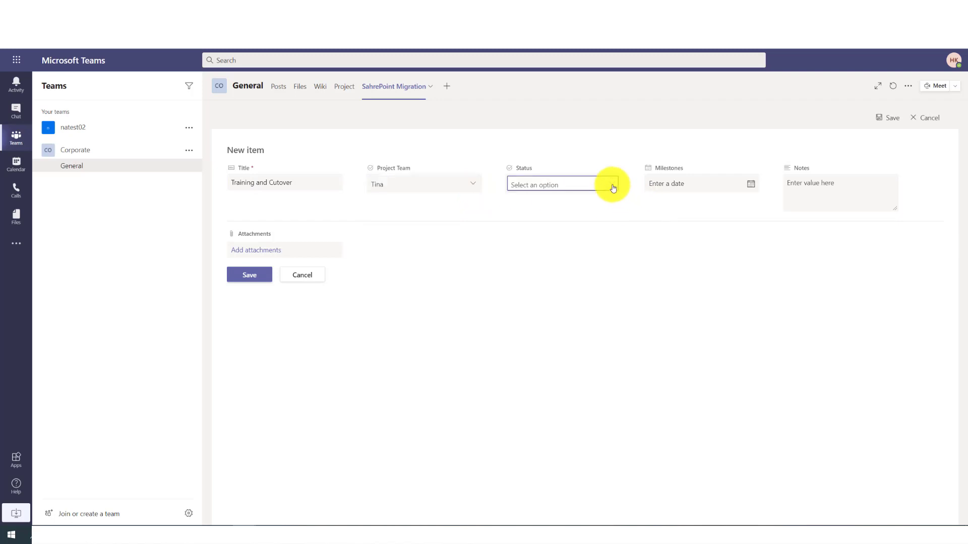
pyautogui.click(572, 219)
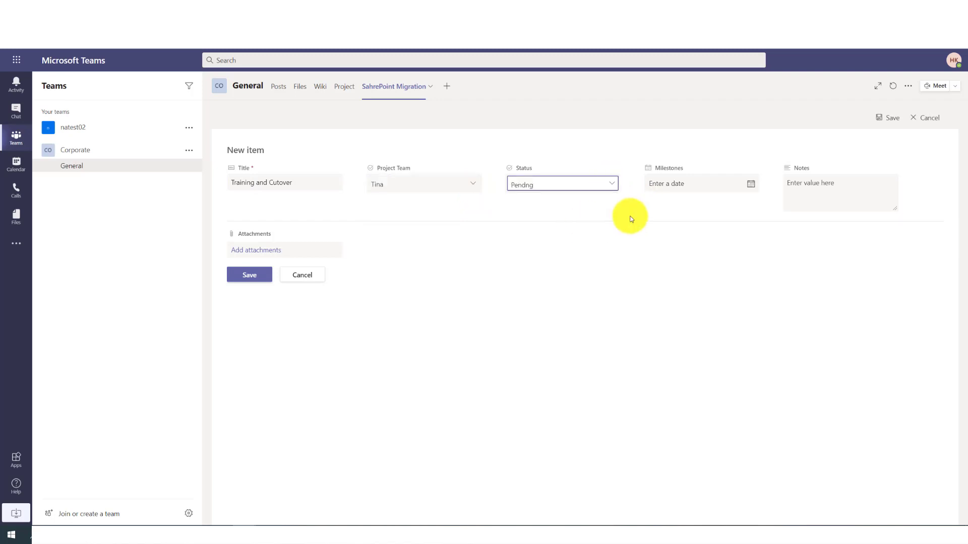
# - Set Milestones to 1/1/2021, note that the assignee will begin training in December and cutover is scheduled for Jan 1, and save the item
pyautogui.click(752, 188)
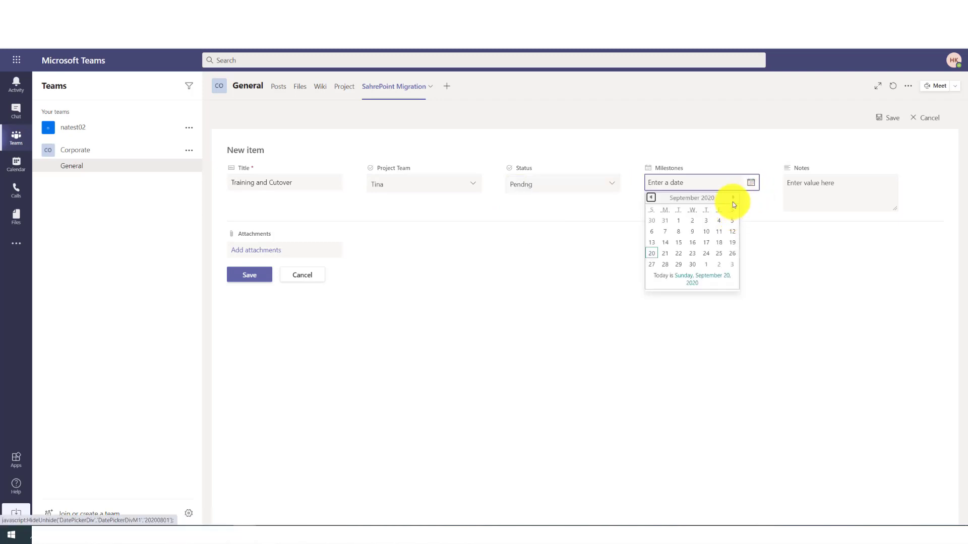
pyautogui.click(733, 198)
pyautogui.click(733, 198)
pyautogui.click(733, 198)
pyautogui.click(733, 198)
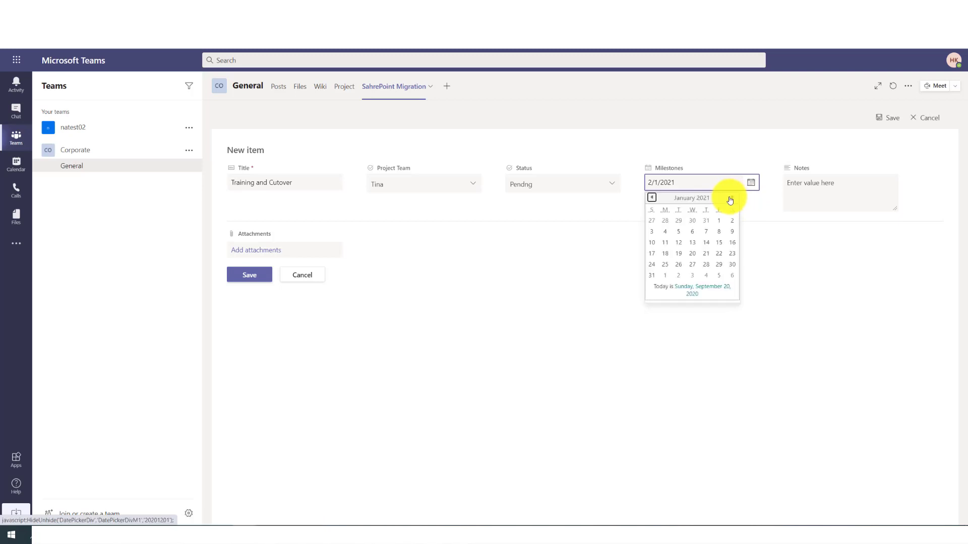
pyautogui.click(718, 221)
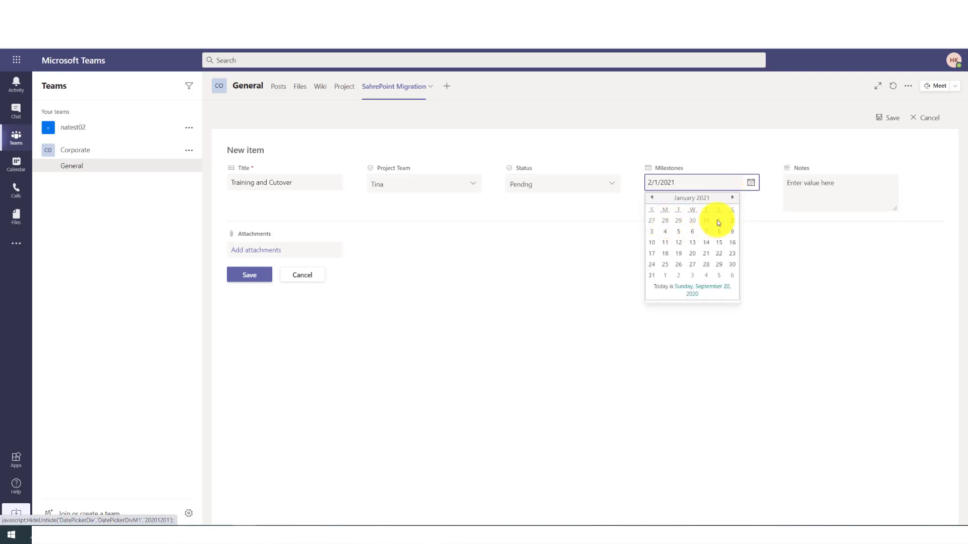
pyautogui.click(836, 183)
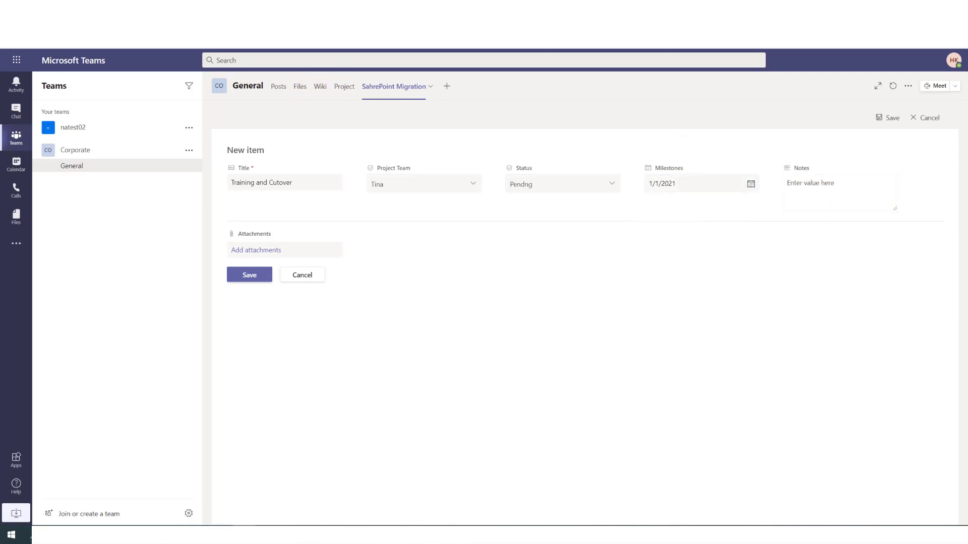
pyautogui.click(804, 195)
pyautogui.write('Tina will begin training in December and cutover is scheduled for Jan 1')
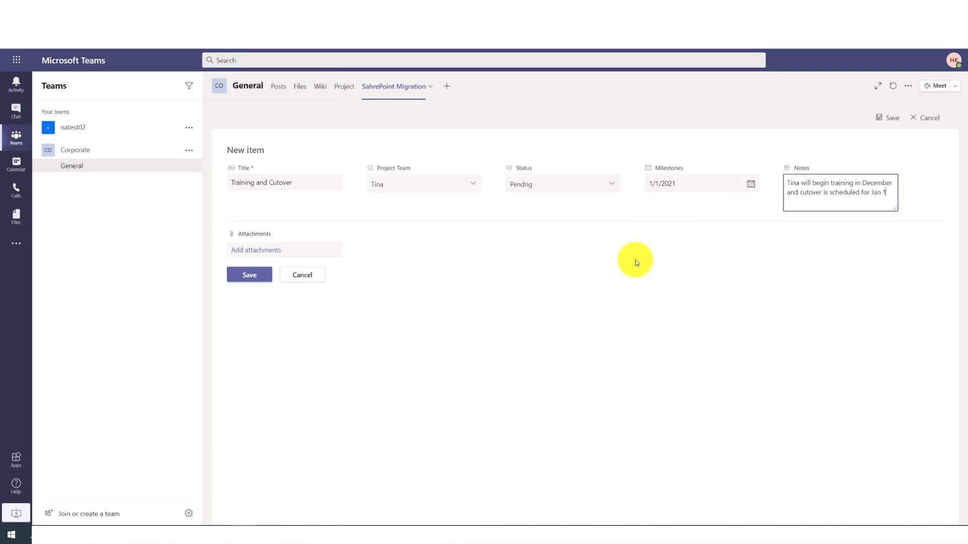
pyautogui.click(234, 283)
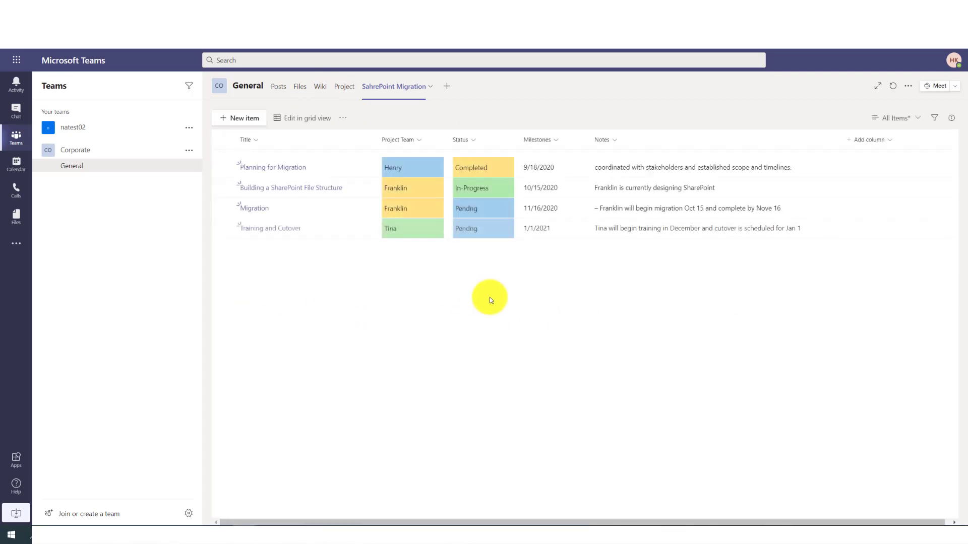